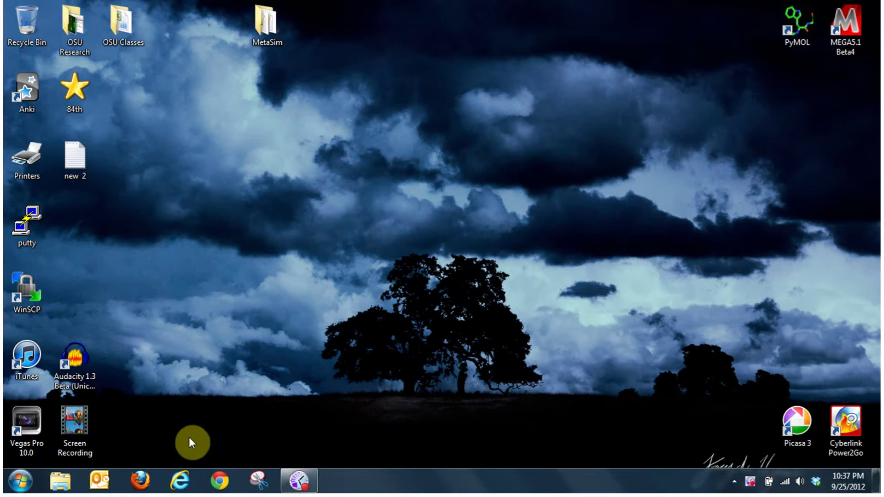
# In Chrome, run a Google search for 'metasim download' using the autocomplete suggestion.
pyautogui.click(221, 481)
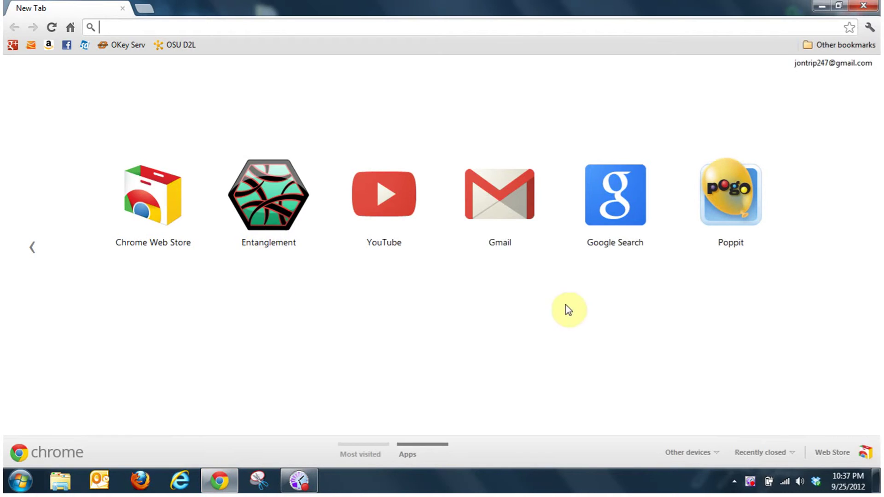
pyautogui.click(626, 213)
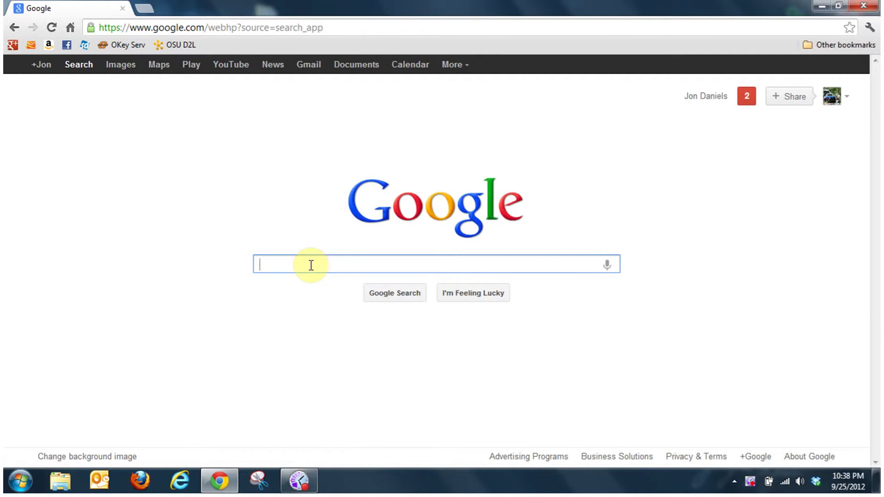
pyautogui.write('me')
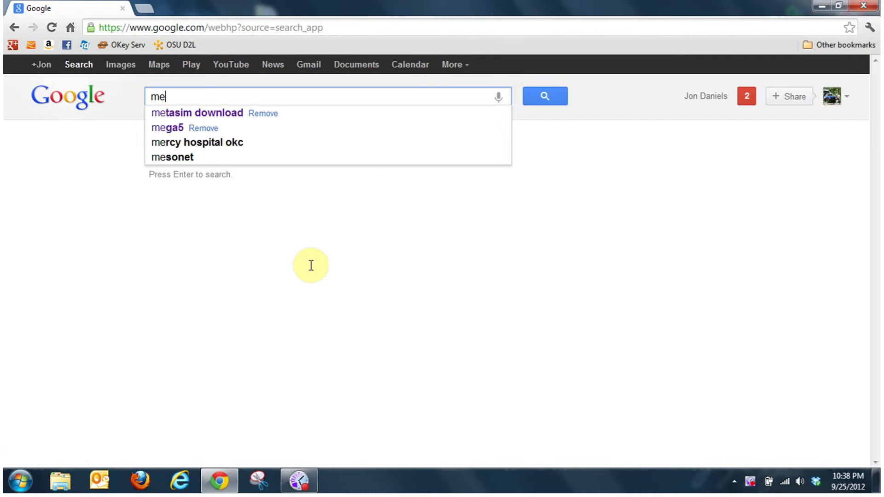
pyautogui.click(215, 113)
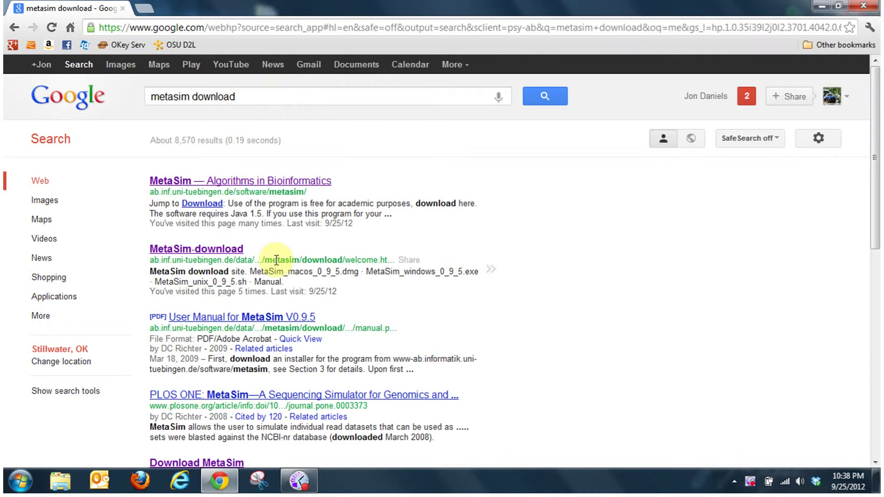
# Download MetaSim_windows_0_9_5.exe from the MetaSim download site and run the installer.
pyautogui.click(207, 252)
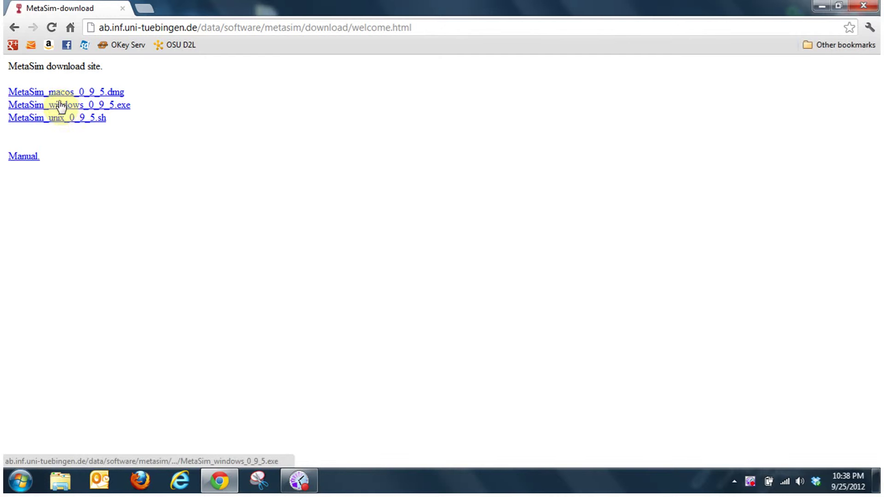
pyautogui.click(126, 111)
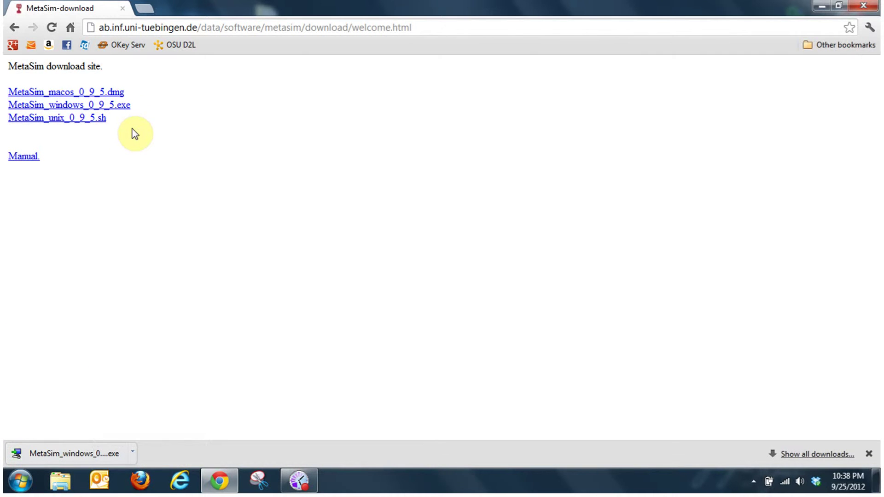
pyautogui.click(77, 454)
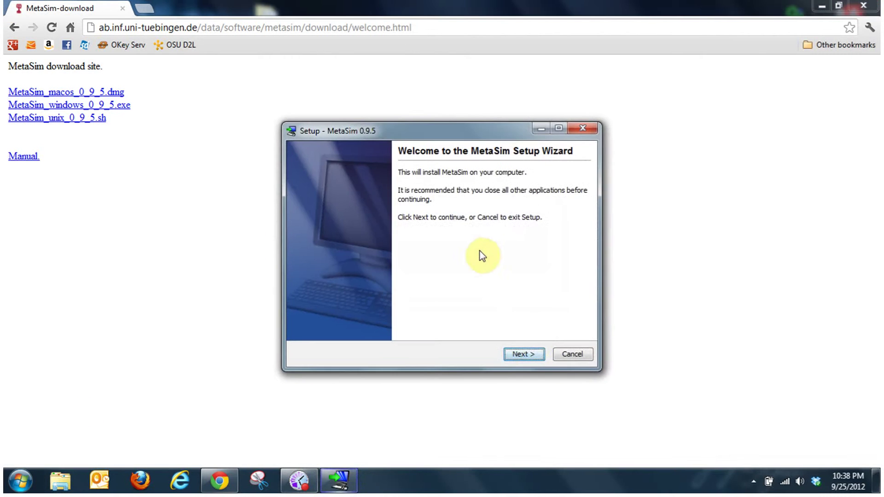
# Accept the license, keep the default install folder, and include the Manual component.
pyautogui.click(525, 354)
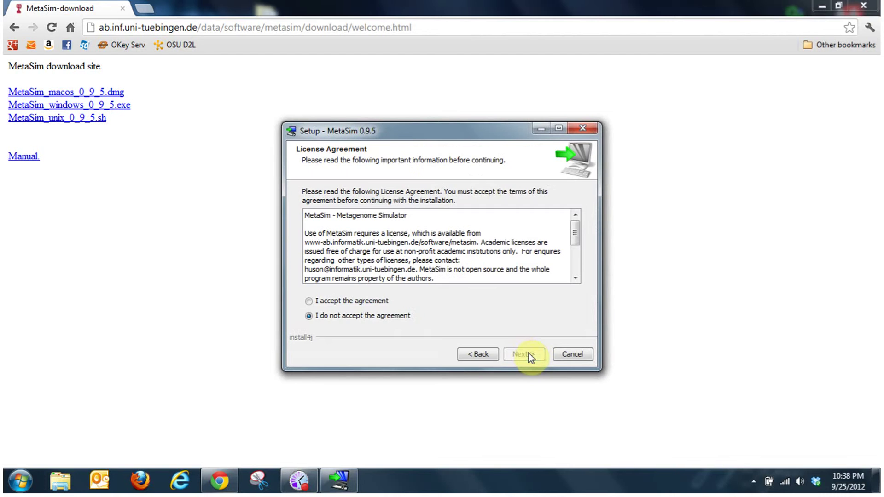
pyautogui.click(352, 301)
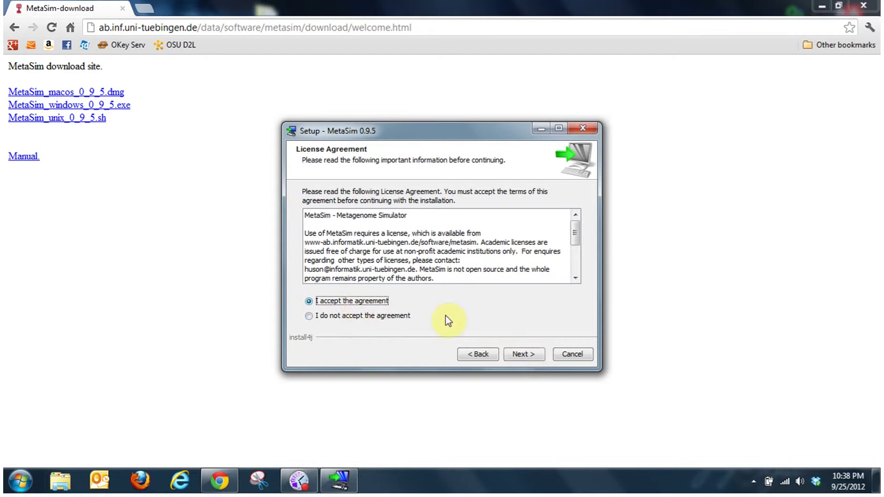
pyautogui.click(519, 355)
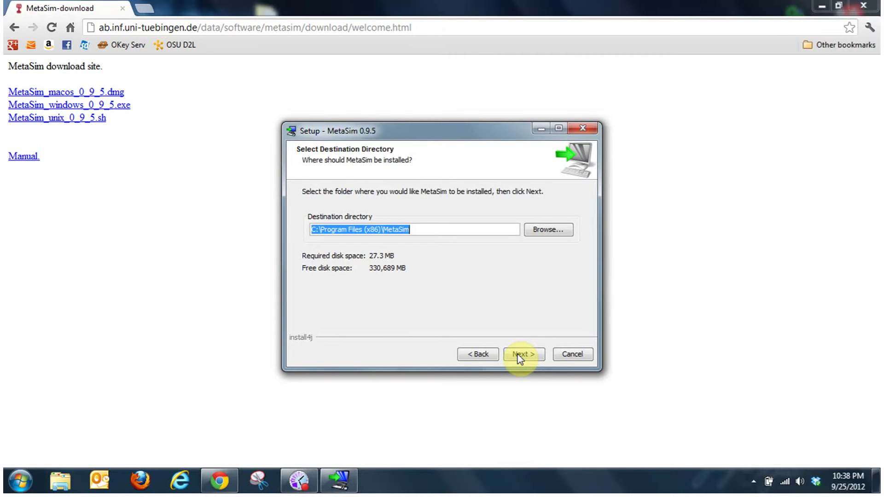
pyautogui.click(519, 354)
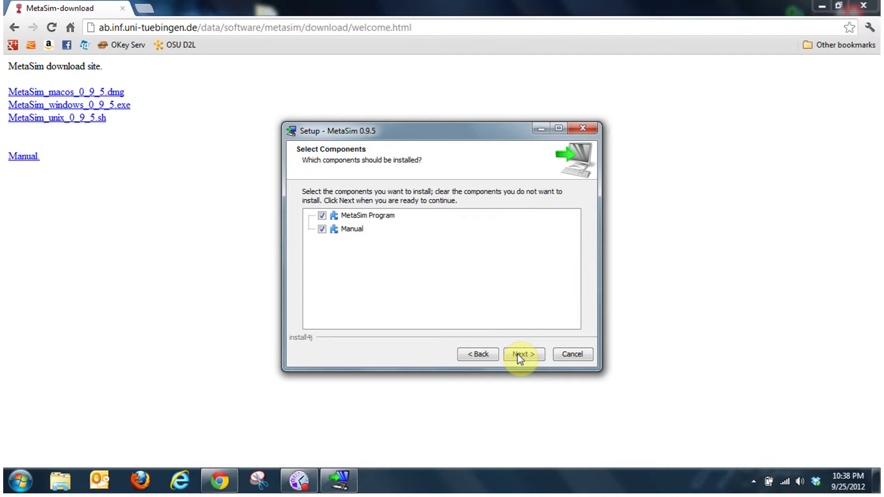
pyautogui.click(326, 230)
pyautogui.click(519, 355)
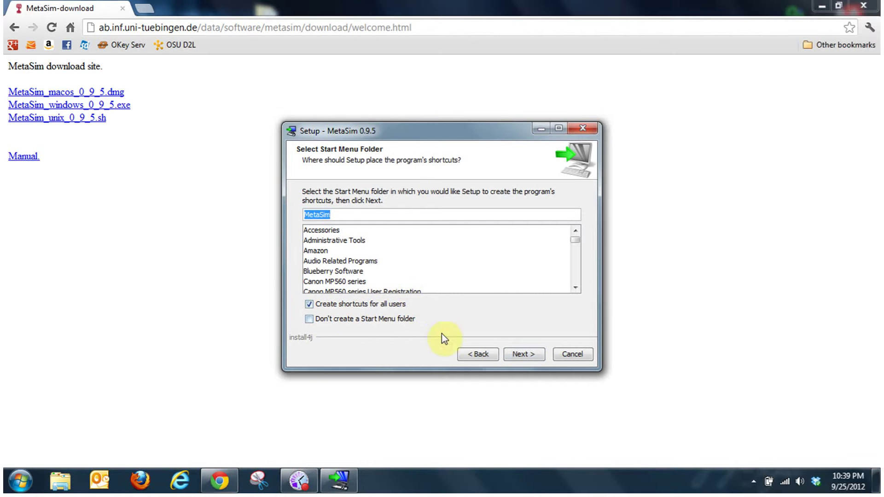
# Leave 'Create shortcuts for all users' unchecked, install MetaSim 0.9.5, and finish the wizard.
pyautogui.click(308, 305)
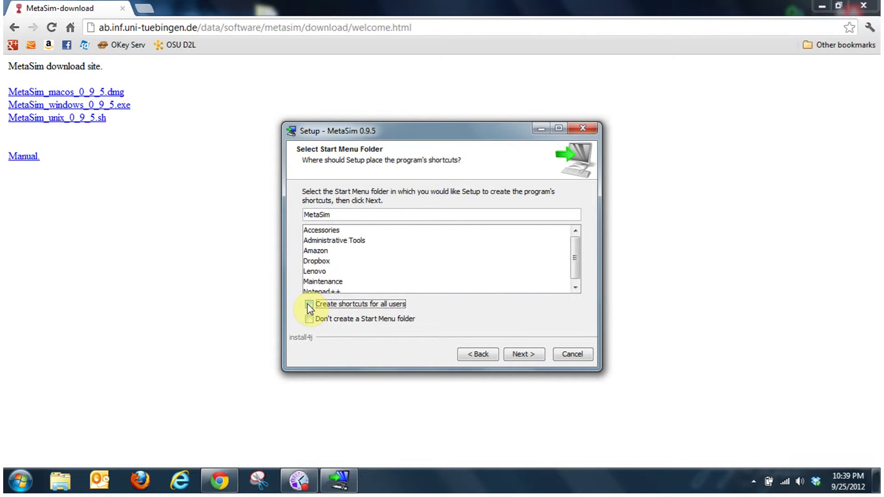
pyautogui.click(307, 305)
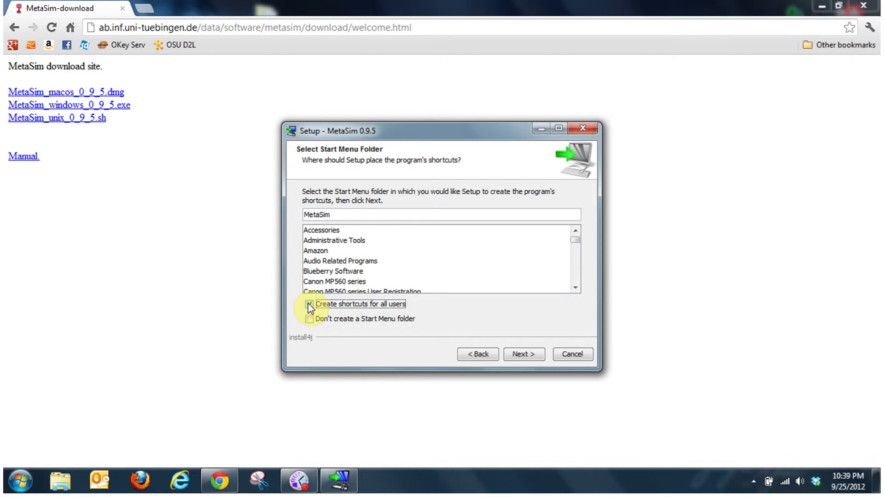
pyautogui.click(307, 305)
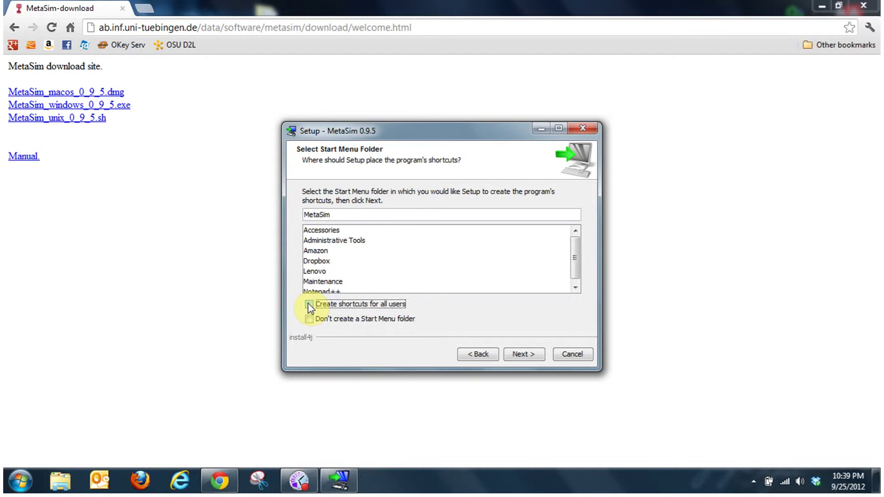
pyautogui.click(525, 354)
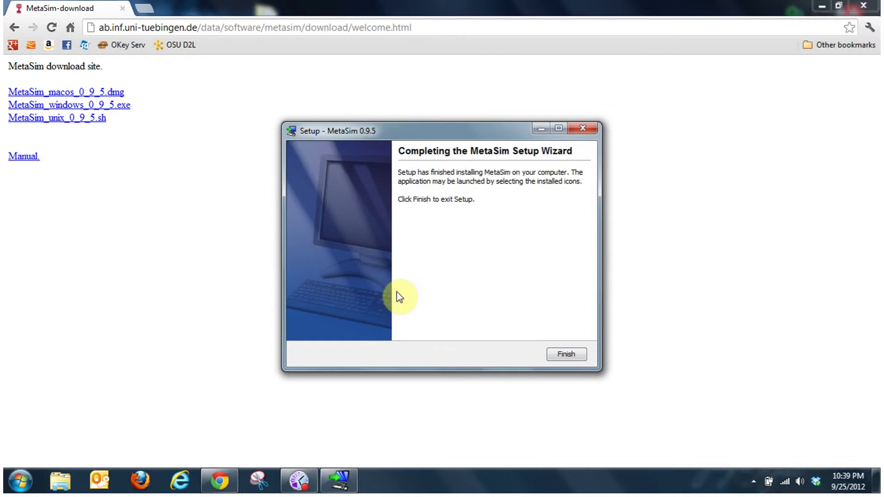
pyautogui.click(567, 356)
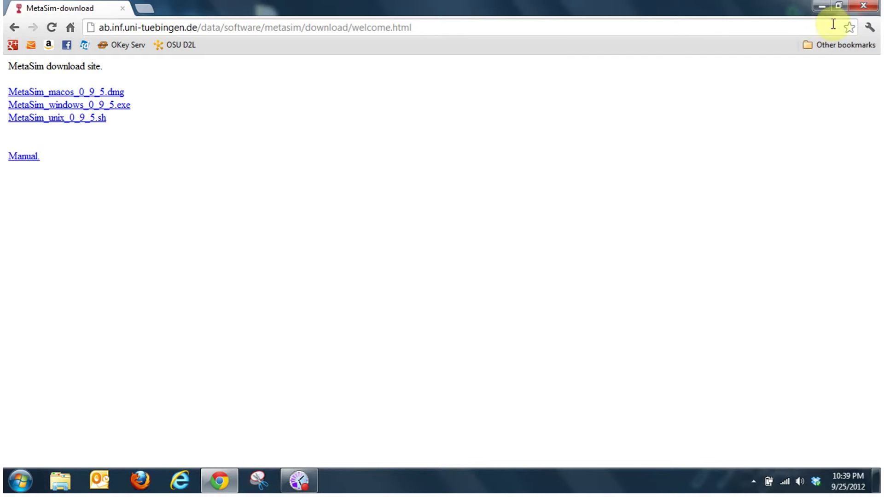
# Close Chrome and launch MetaSim from the Start menu.
pyautogui.click(874, 10)
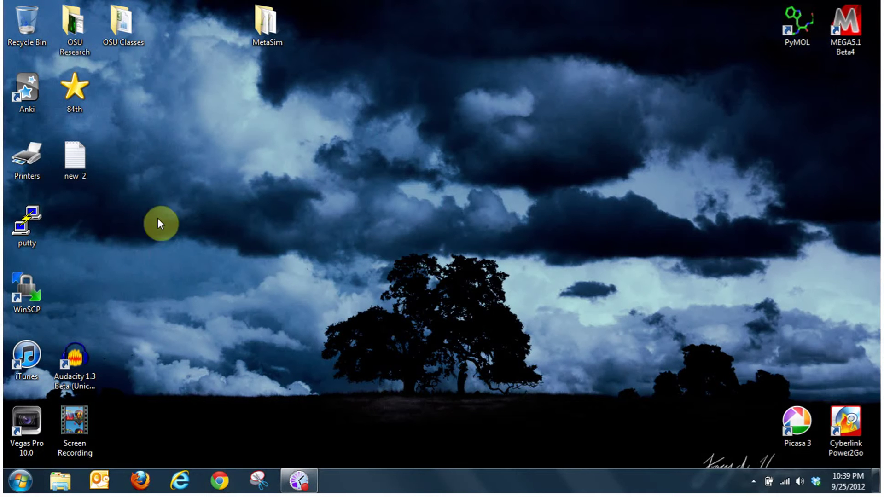
pyautogui.click(21, 486)
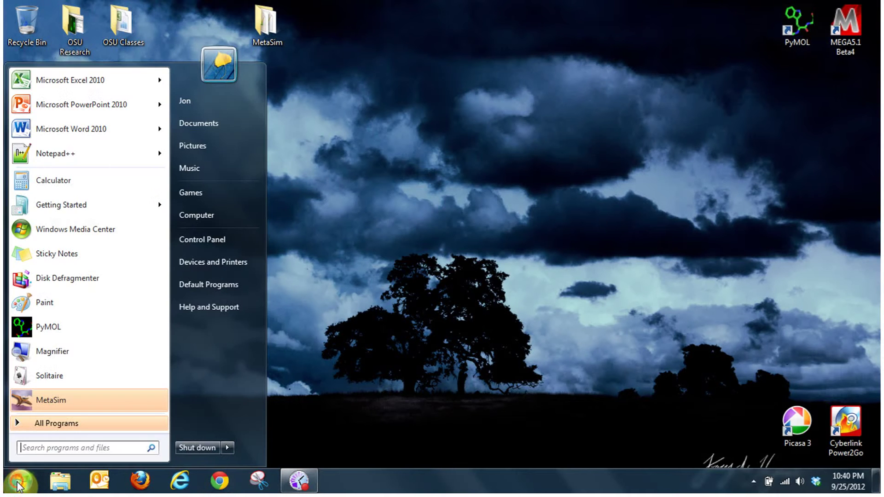
pyautogui.click(61, 401)
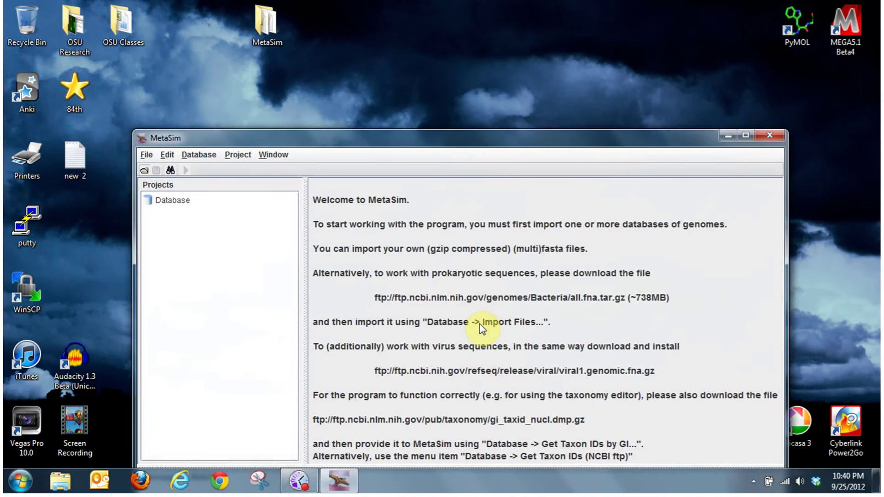
# Maximize the MetaSim window by dragging its title bar to the top screen edge.
pyautogui.moveTo(465, 144); pyautogui.dragTo(438, 2)
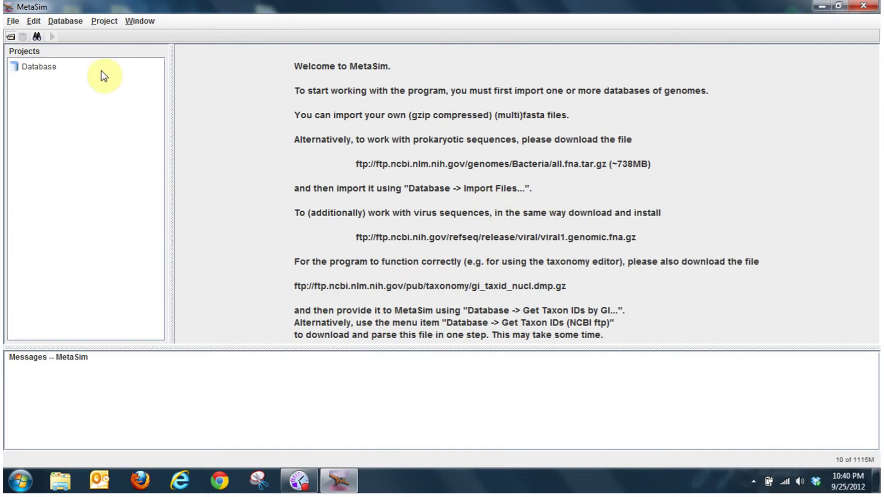
# Use Set Database Location to choose the Desktop's MetaSim folder as the genome database.
pyautogui.click(41, 24)
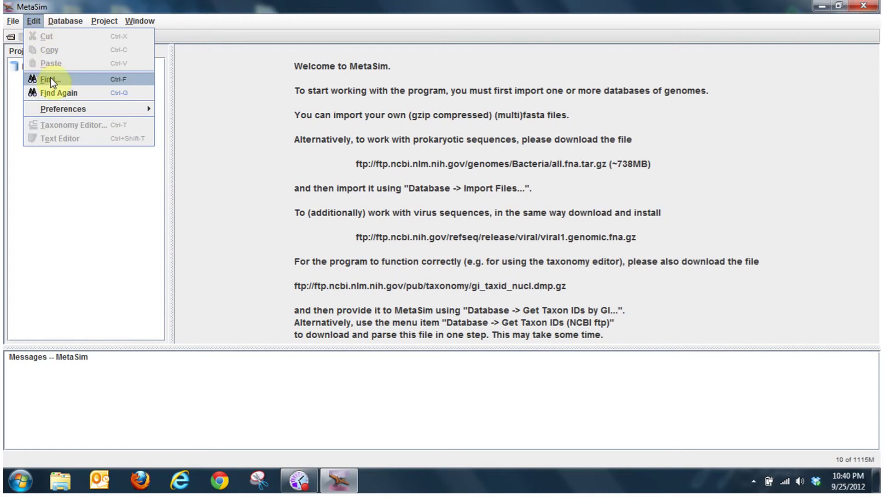
pyautogui.moveTo(60, 117)
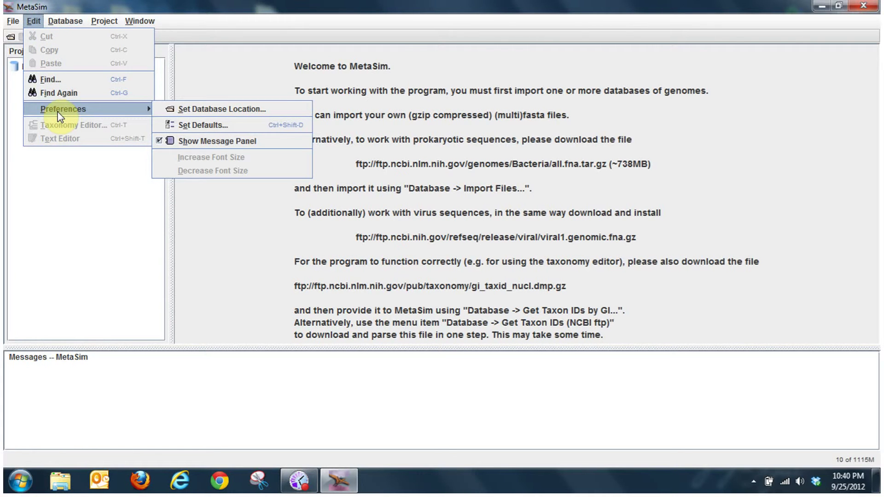
pyautogui.click(184, 109)
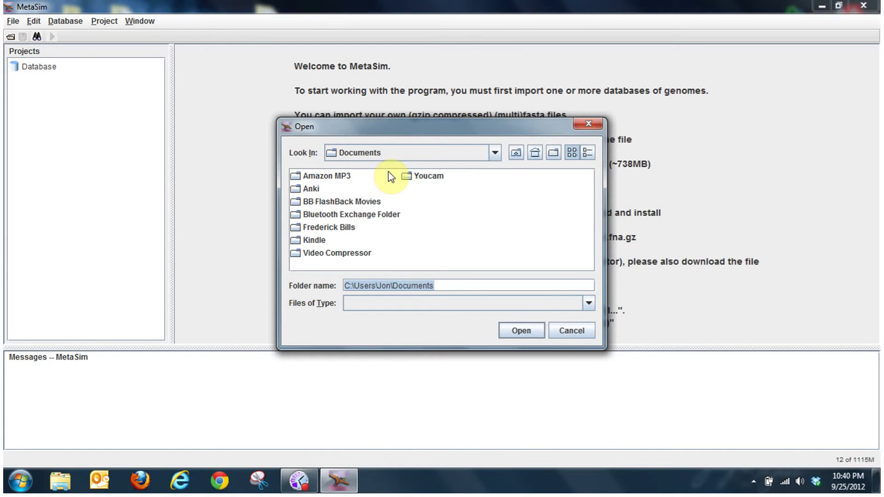
pyautogui.click(495, 154)
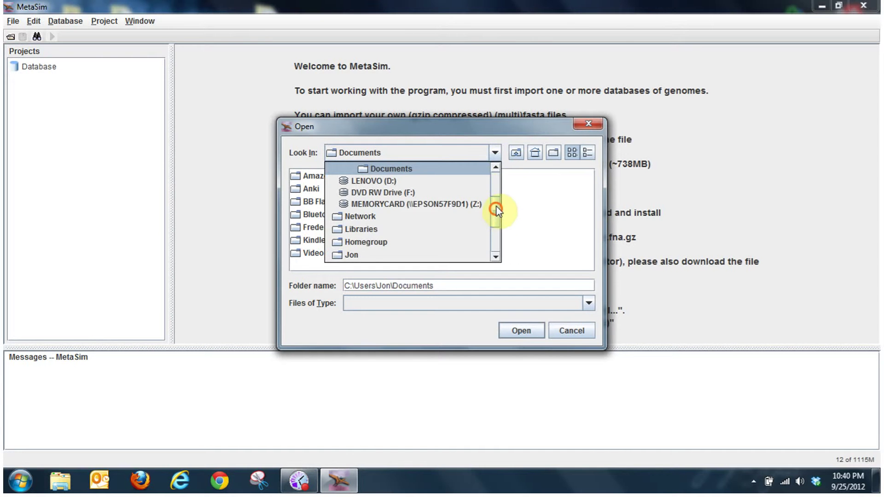
pyautogui.moveTo(496, 209); pyautogui.dragTo(501, 185)
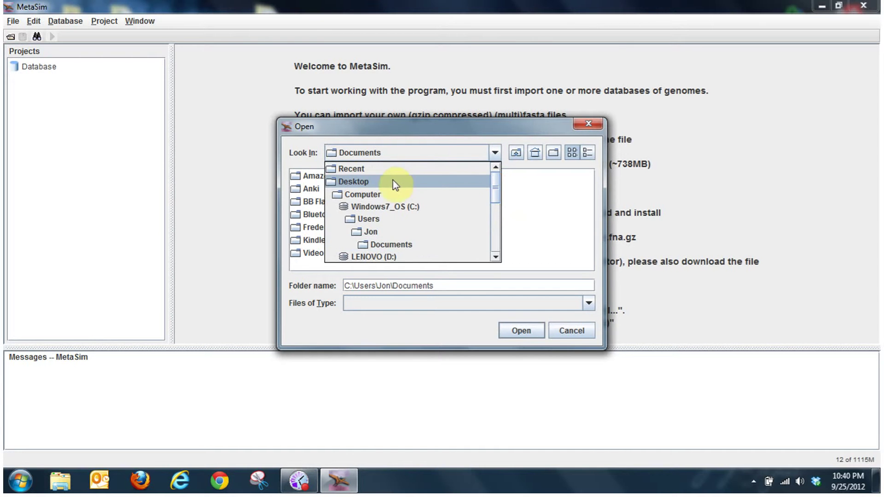
pyautogui.click(371, 182)
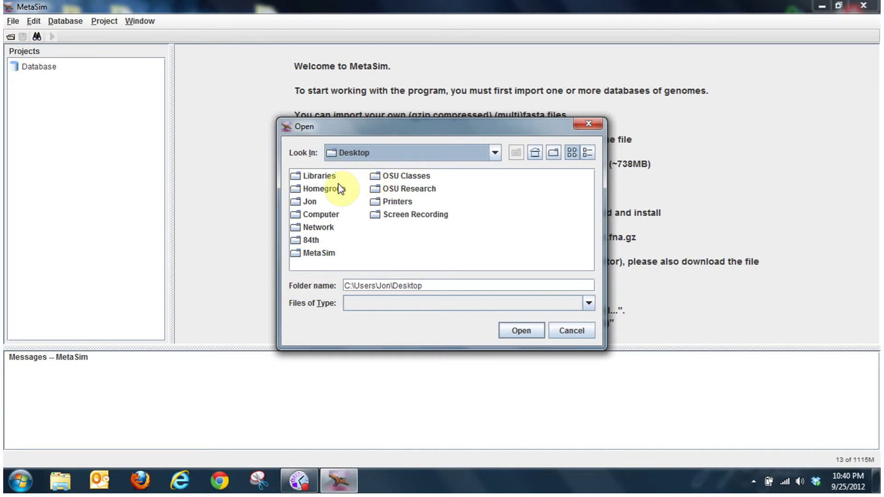
pyautogui.click(328, 257)
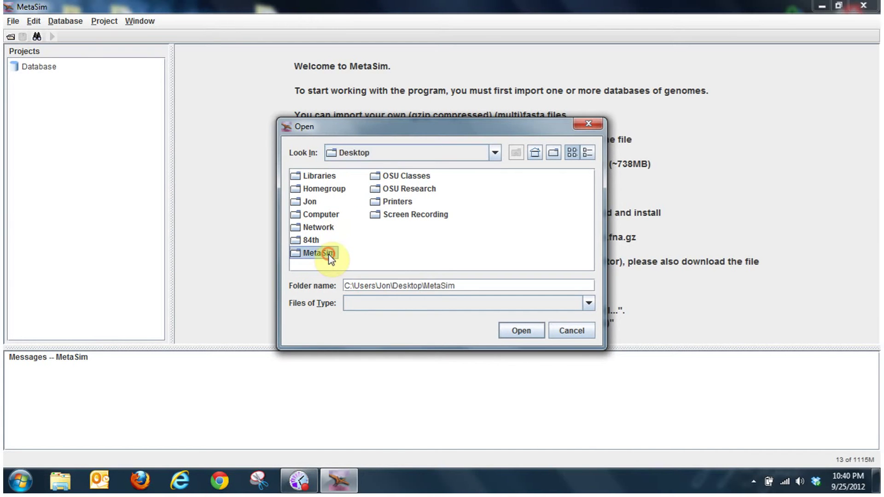
pyautogui.click(520, 331)
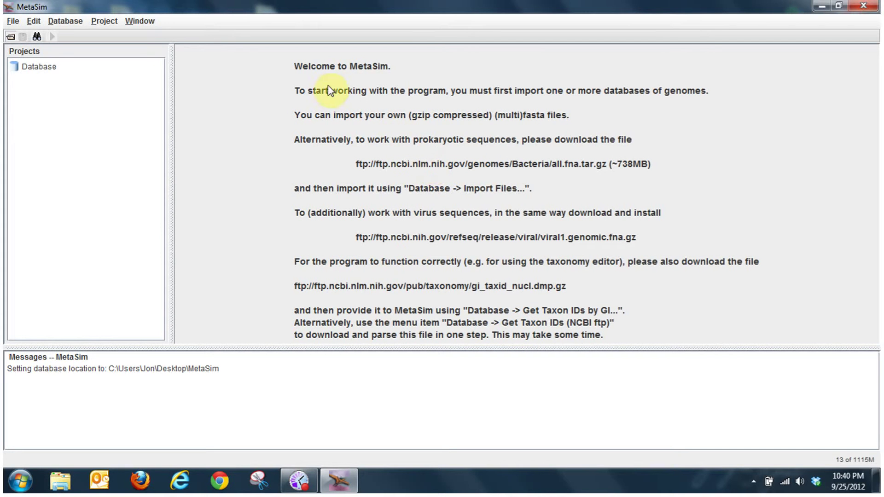
pyautogui.click(62, 23)
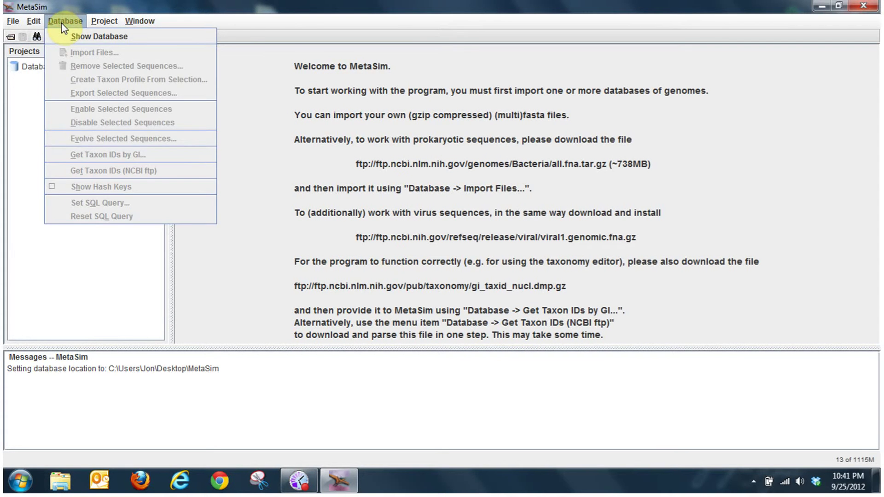
# In Preferences > Set Defaults, name the preset Test, with the 454 error model and 10000 reads.
pyautogui.moveTo(39, 22)
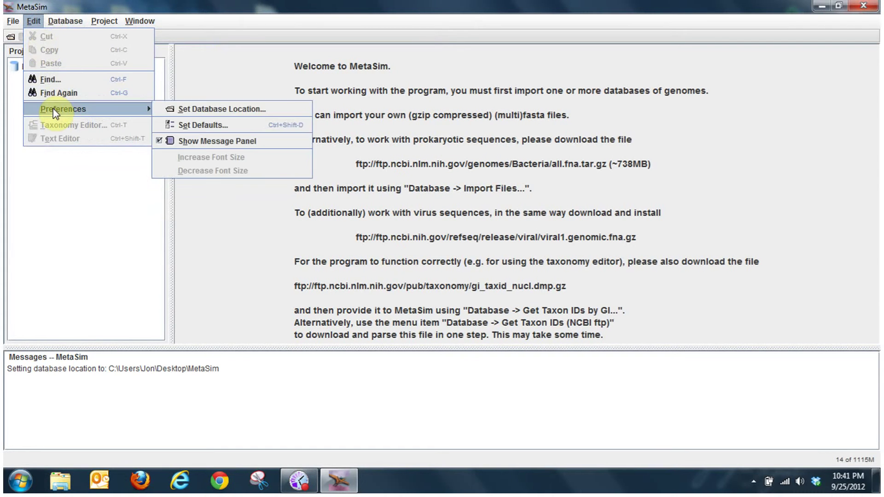
pyautogui.click(212, 125)
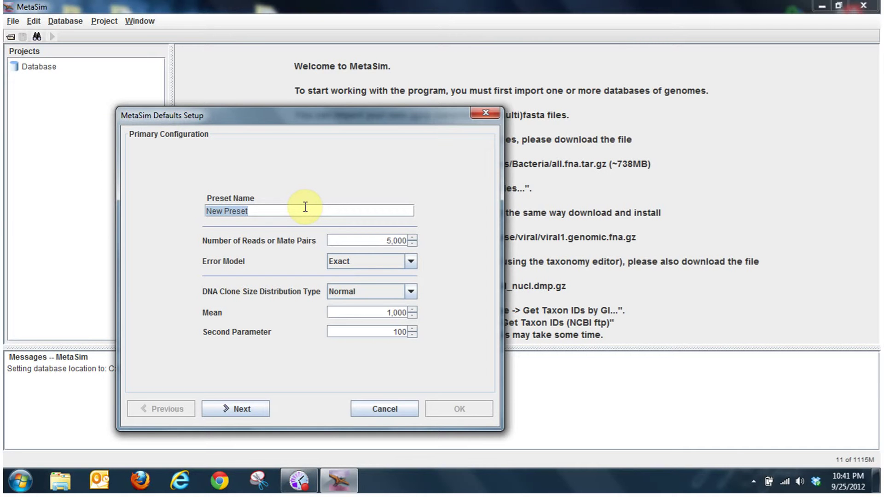
pyautogui.write('Test')
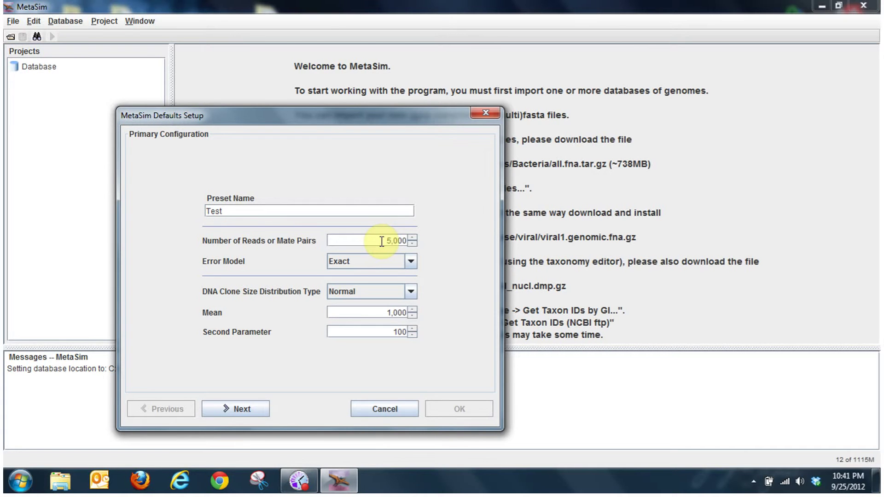
pyautogui.click(412, 262)
pyautogui.click(387, 274)
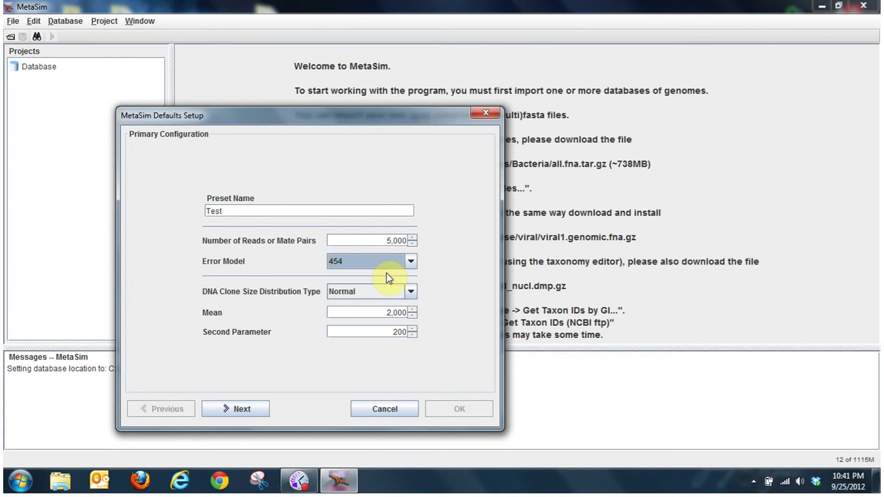
pyautogui.moveTo(383, 240); pyautogui.dragTo(414, 245)
pyautogui.press('BackSpace')
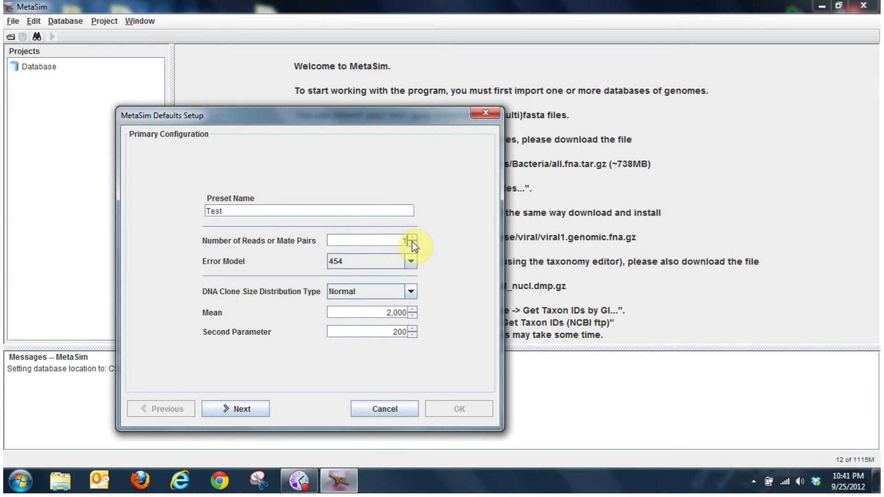
pyautogui.write('10000')
pyautogui.click(250, 406)
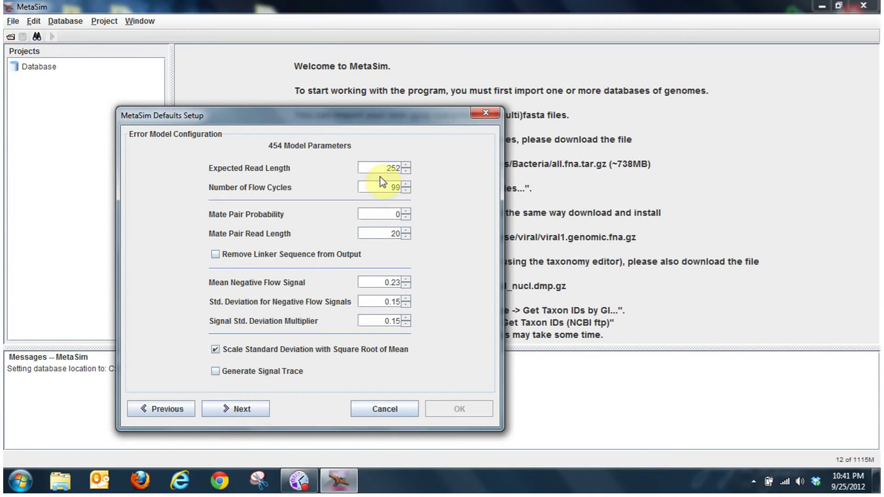
# Set the 454 Expected Read Length to 5 and save the Test preset with OK.
pyautogui.doubleClick(386, 169)
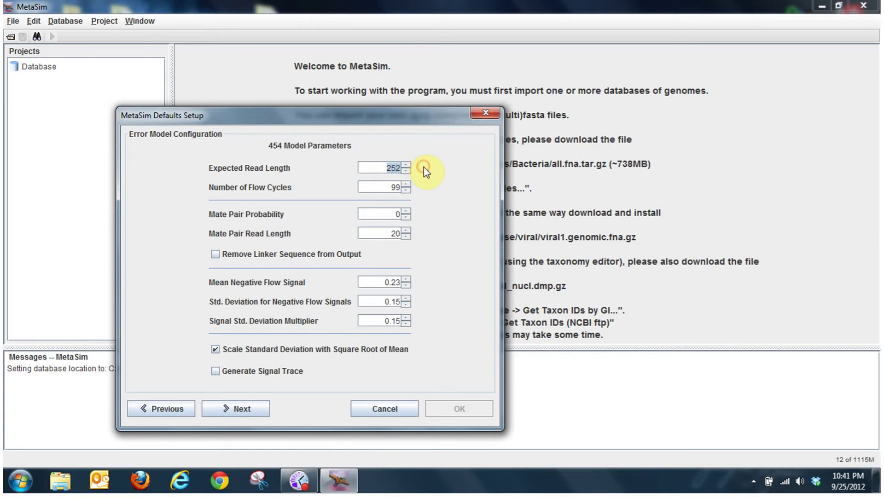
pyautogui.write('500')
pyautogui.click(263, 419)
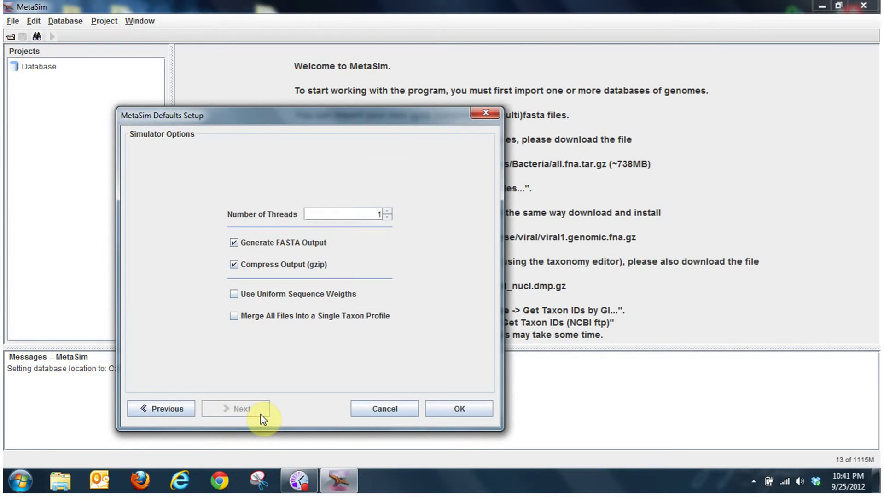
pyautogui.click(466, 415)
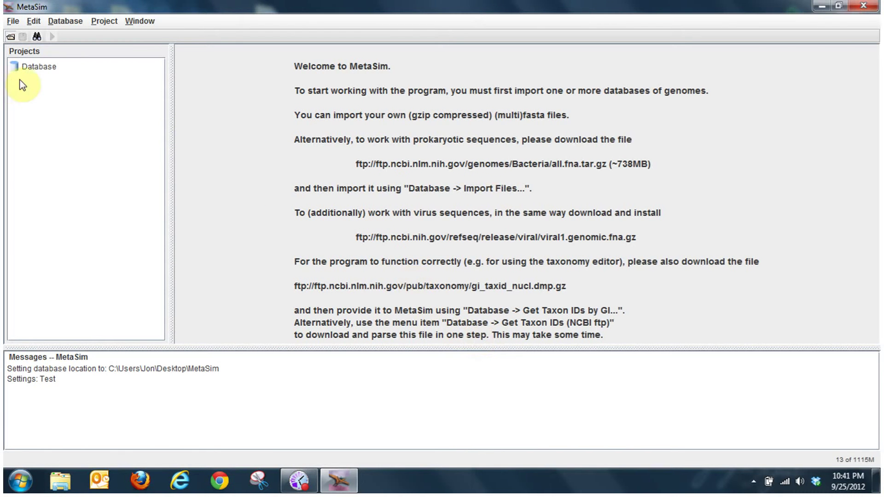
pyautogui.click(16, 21)
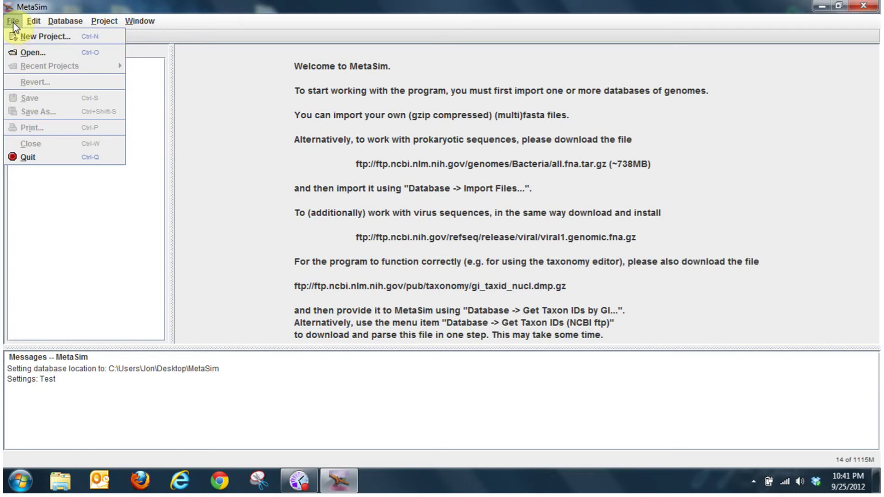
# Create Unnamed Project 1 and view the empty genome database with 0 entries.
pyautogui.click(14, 37)
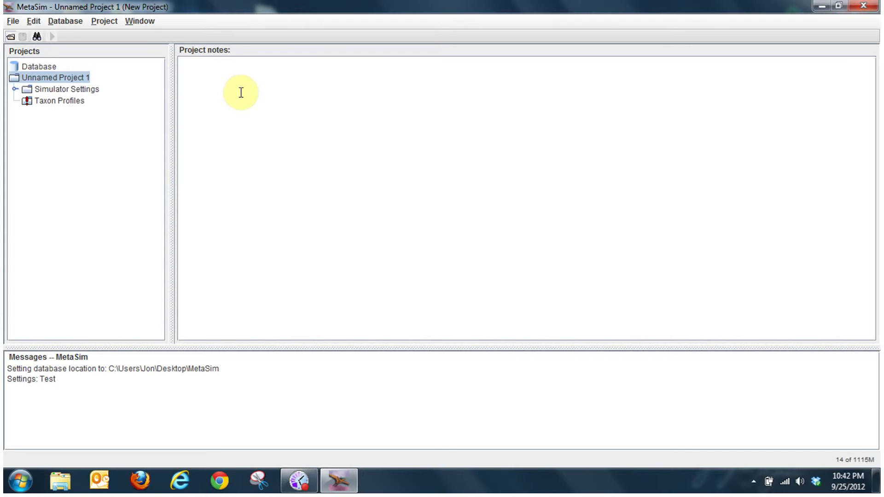
pyautogui.click(40, 67)
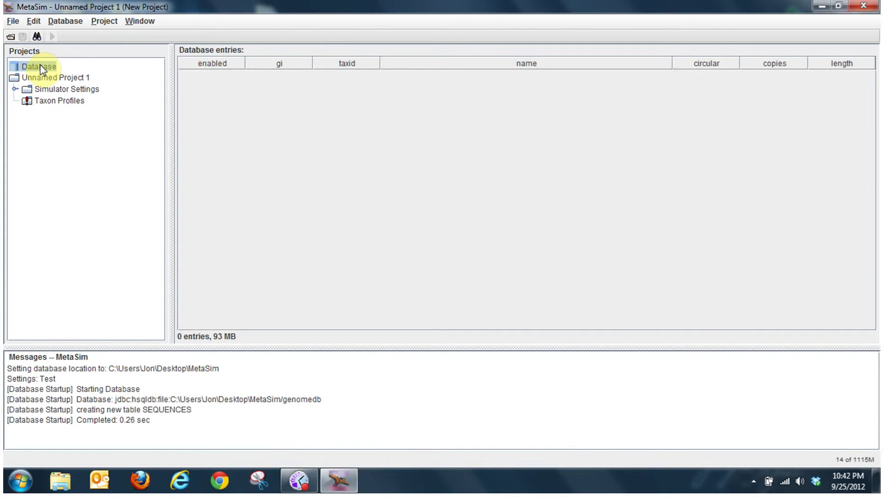
# Open Import Files from the Database context menu and browse to the Desktop's MetaSim folder.
pyautogui.rightClick(40, 68)
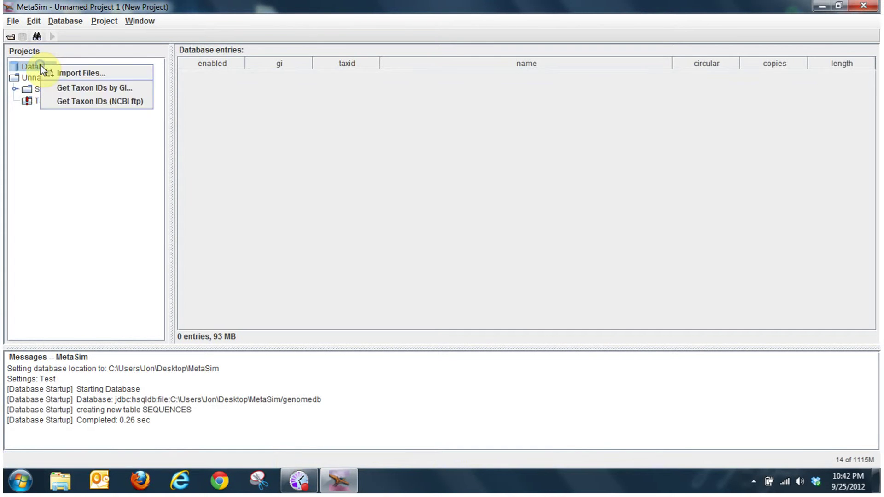
pyautogui.click(64, 72)
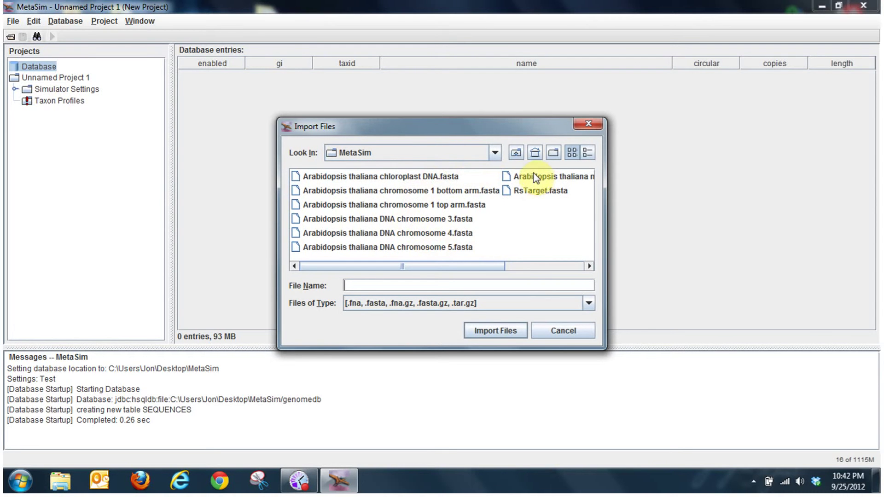
pyautogui.click(535, 154)
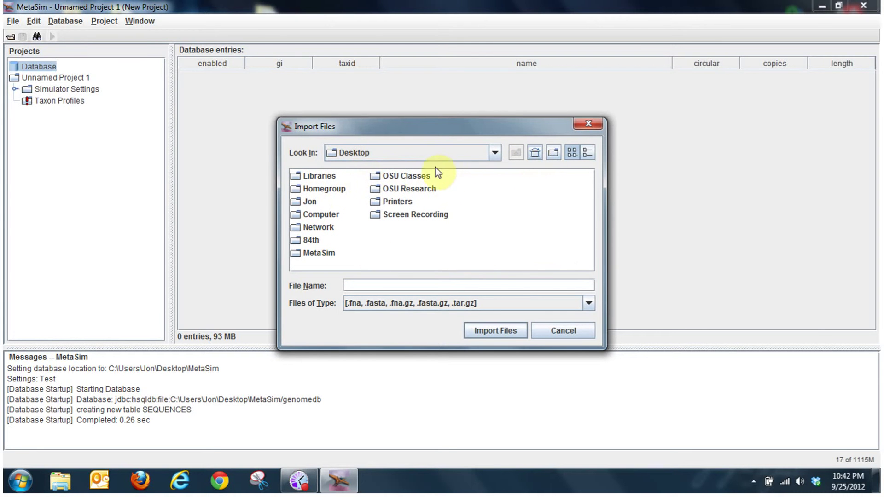
pyautogui.click(495, 153)
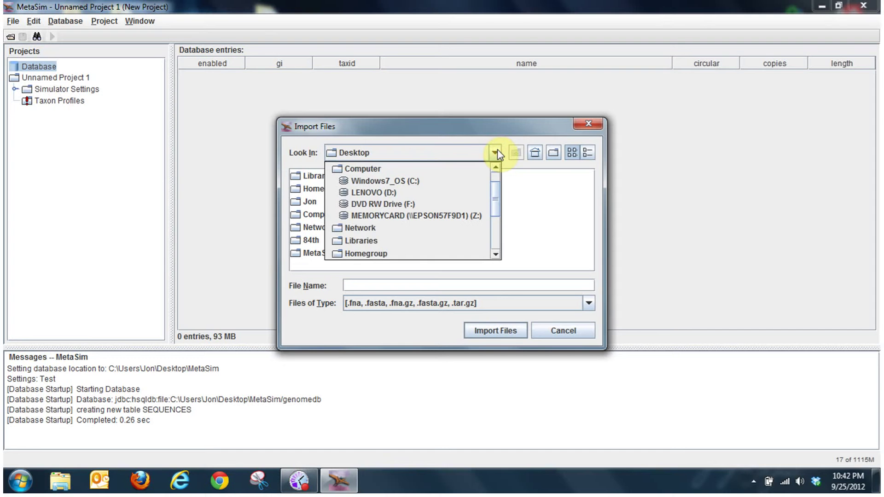
pyautogui.click(537, 151)
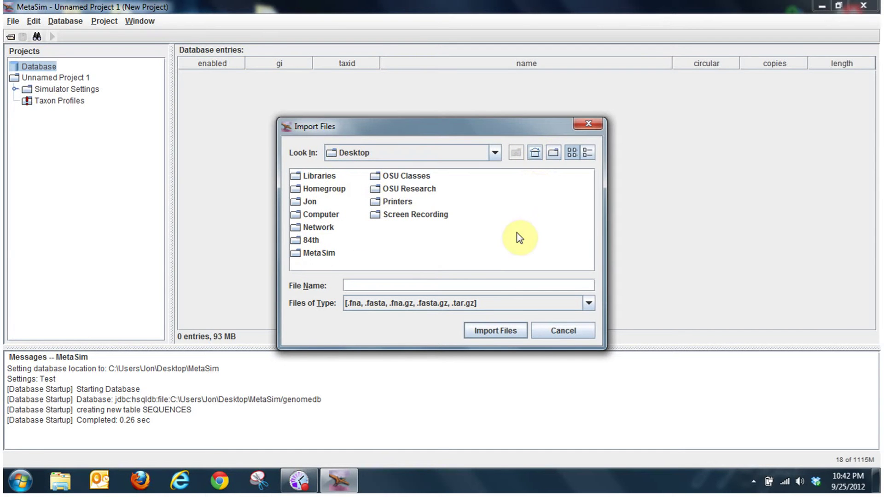
pyautogui.click(332, 255)
pyautogui.doubleClick(333, 257)
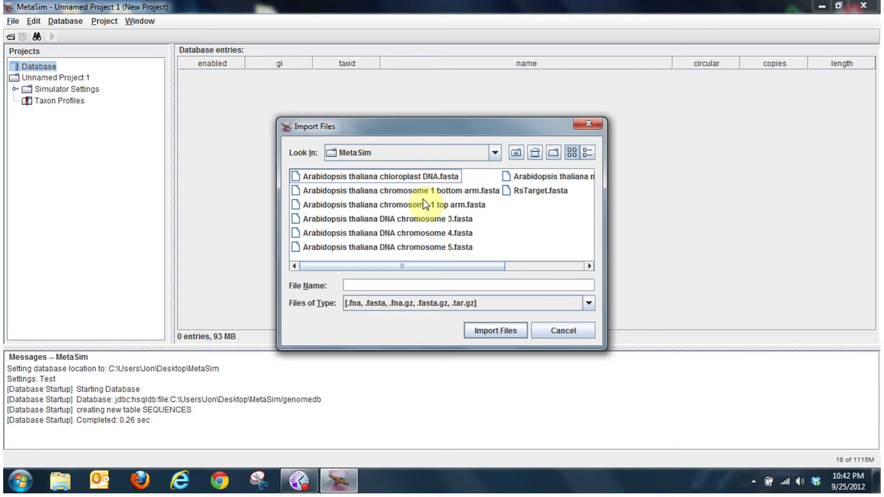
# Select the Arabidopsis thaliana chromosome 3, 4 and 5 .fasta files and import them.
pyautogui.click(436, 220)
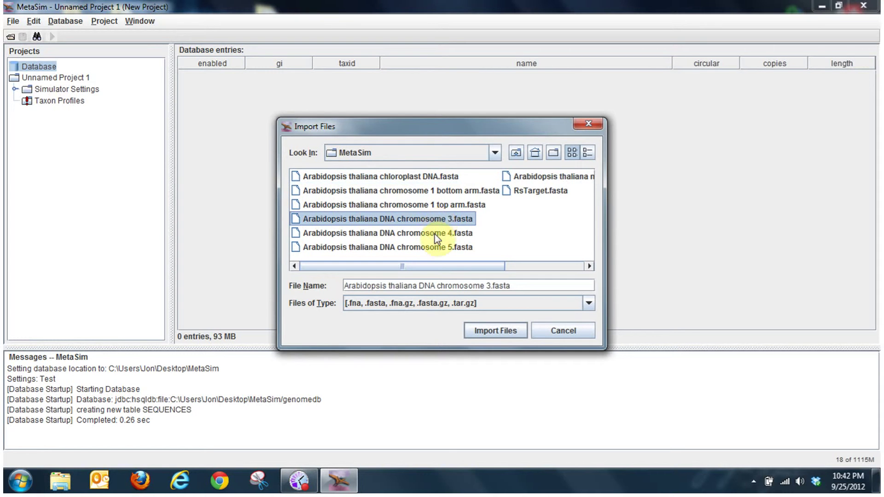
pyautogui.keyDown('shift'); pyautogui.click(436, 234); pyautogui.keyUp('shift')
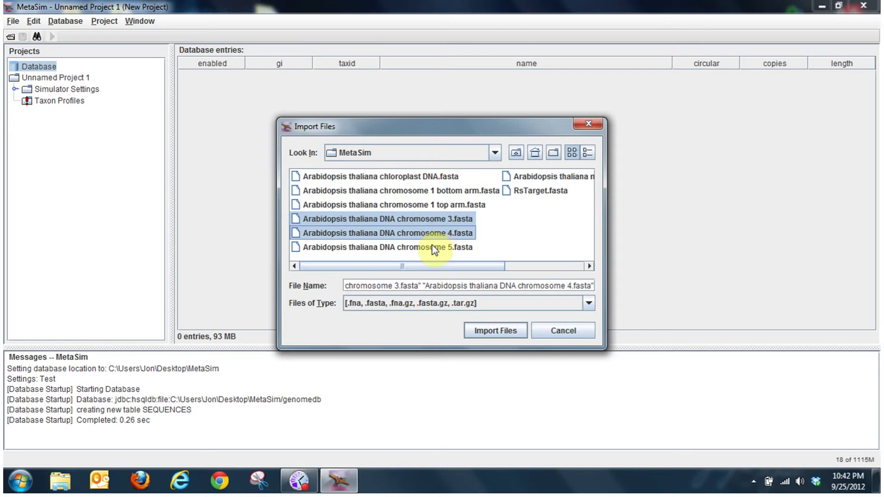
pyautogui.keyDown('shift'); pyautogui.click(434, 247); pyautogui.keyUp('shift')
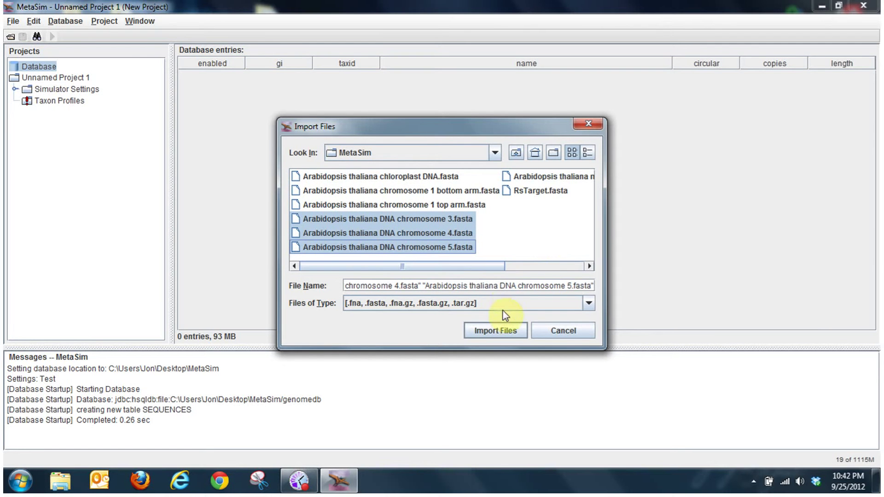
pyautogui.click(503, 331)
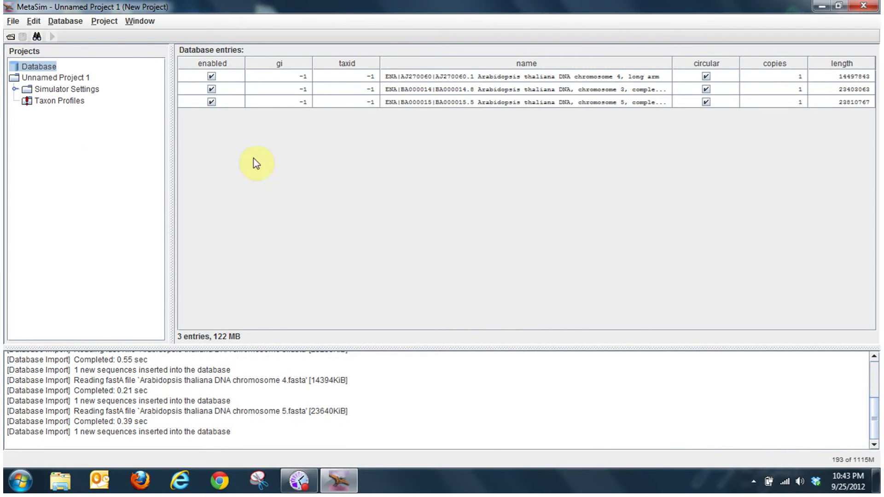
# Import RsTarget.fasta (Ralstonia solanacearum GMI1000 chromosome) into the database as the fourth entry.
pyautogui.rightClick(34, 70)
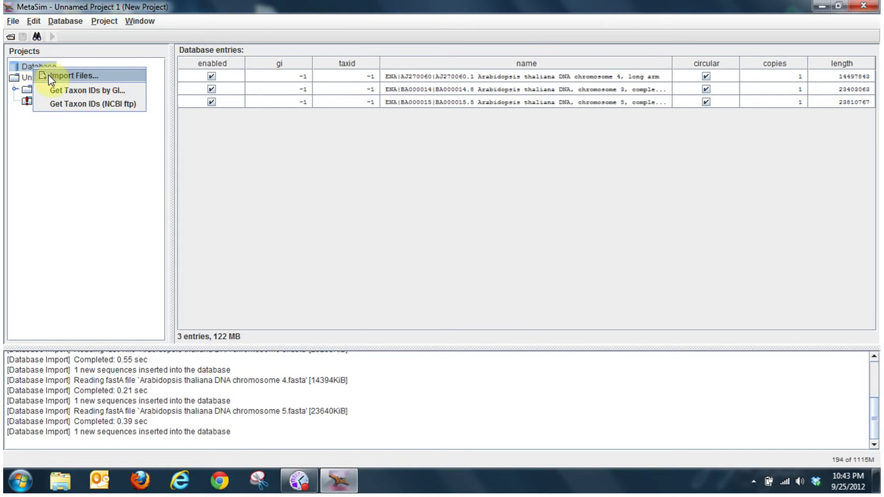
pyautogui.click(49, 76)
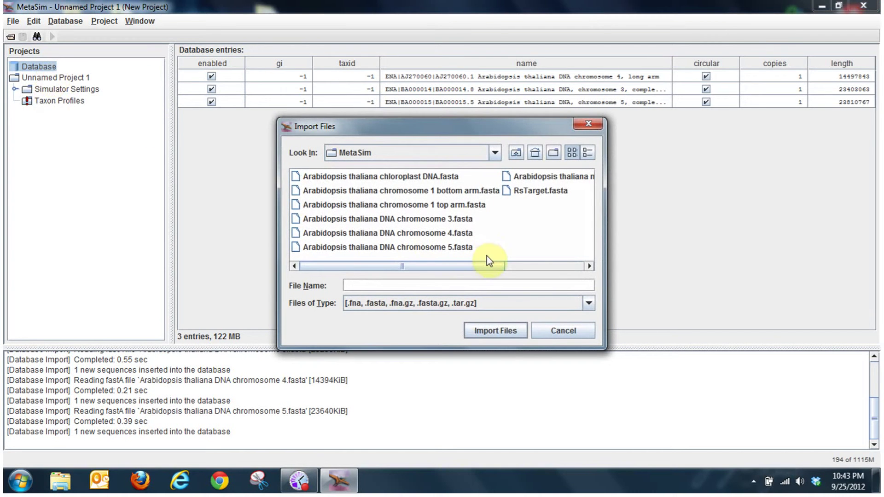
pyautogui.moveTo(485, 267); pyautogui.dragTo(551, 268)
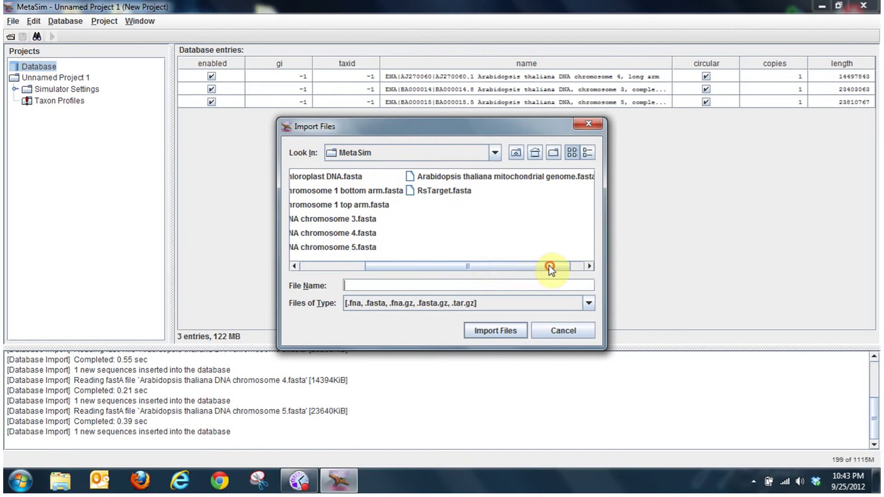
pyautogui.click(444, 195)
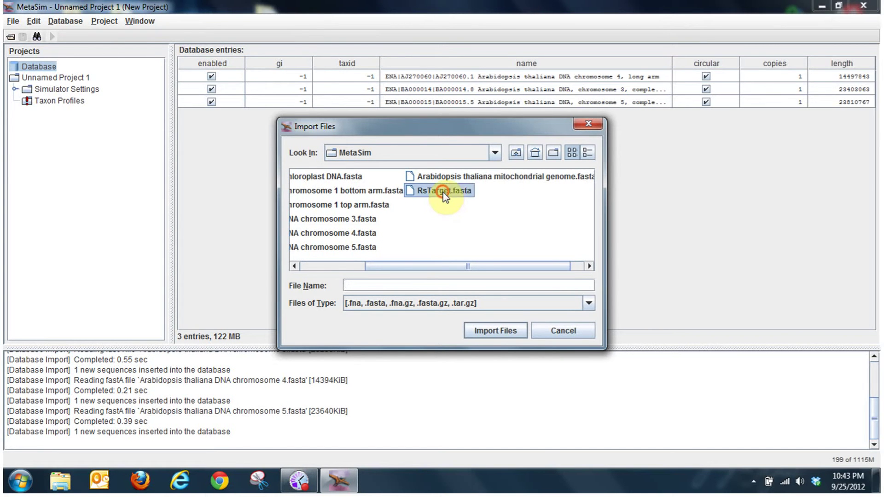
pyautogui.click(512, 331)
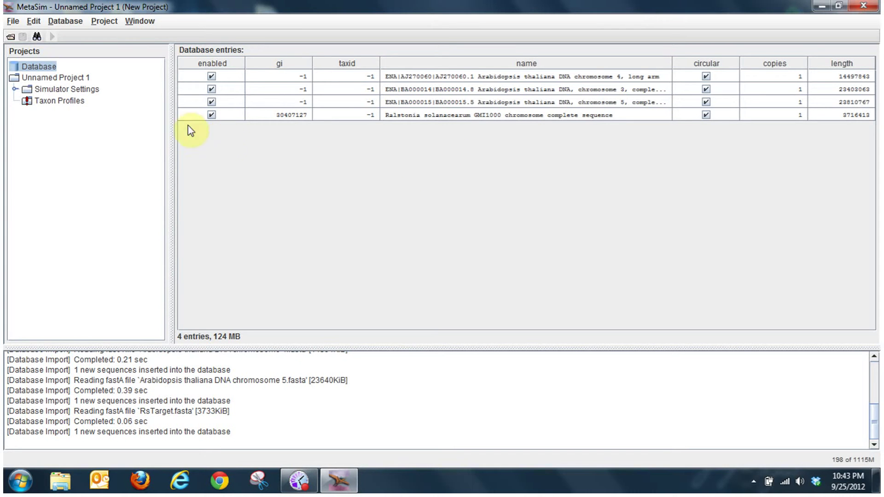
# Select all four database sequences and save them as taxon profile Untitled.mprf in Desktop\MetaSim.
pyautogui.click(297, 77)
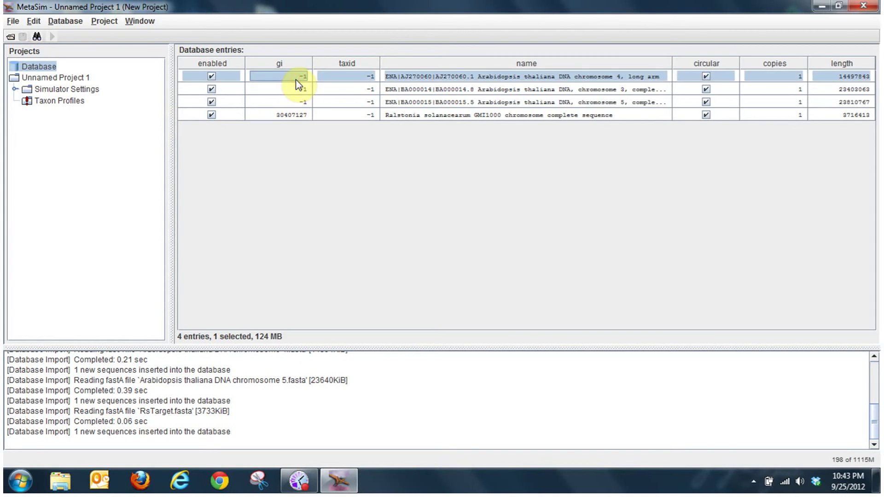
pyautogui.keyDown('shift'); pyautogui.click(290, 116); pyautogui.keyUp('shift')
pyautogui.rightClick(401, 120)
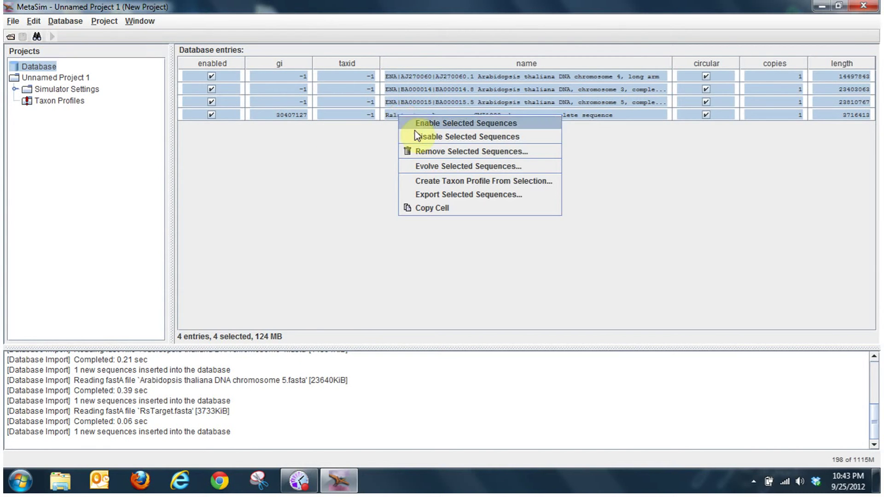
pyautogui.click(433, 181)
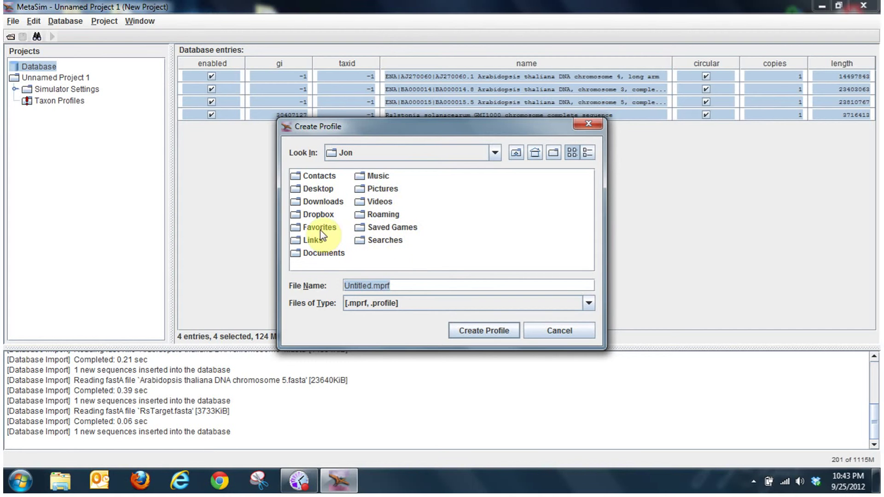
pyautogui.doubleClick(329, 193)
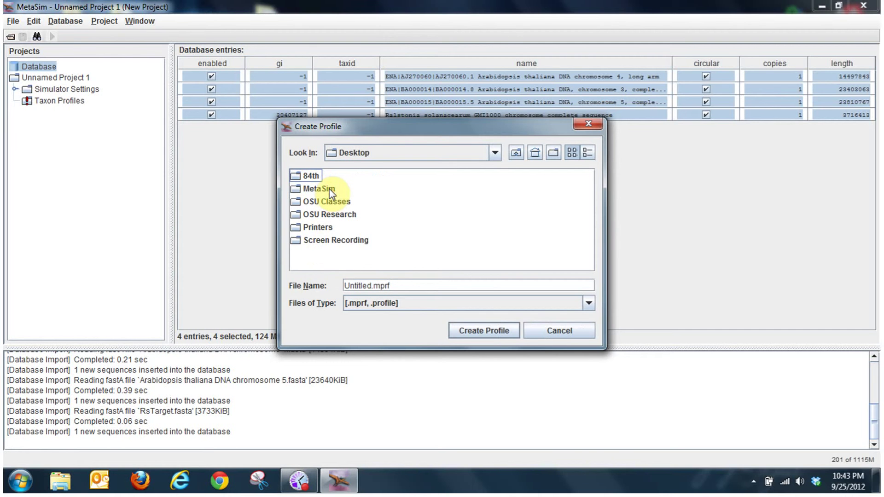
pyautogui.doubleClick(329, 190)
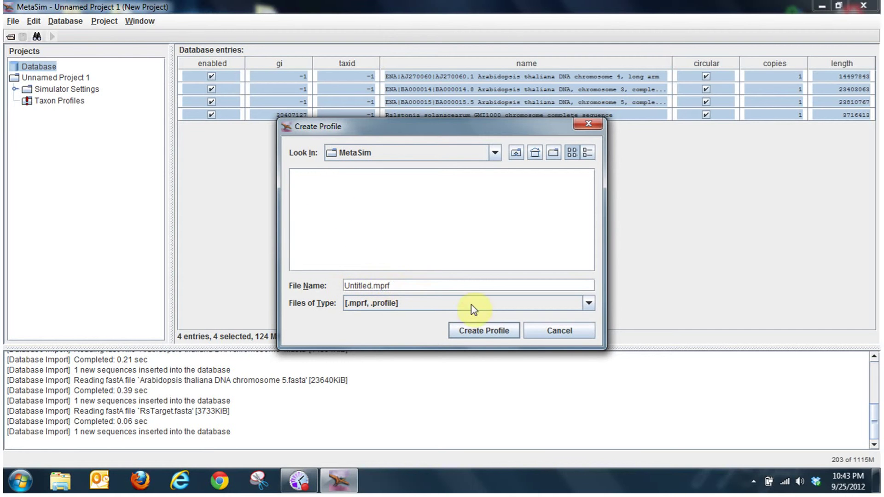
pyautogui.click(491, 329)
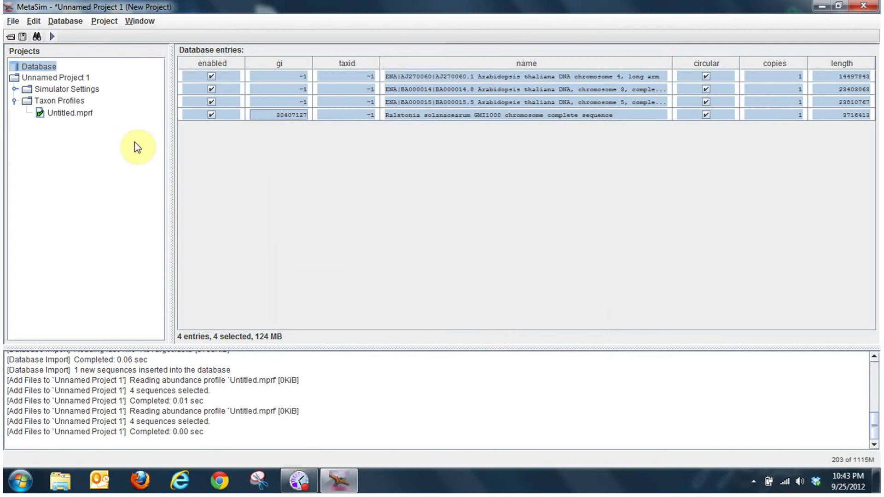
# In Untitled.mprf's text, change both Ralstonia weights from 100 to 2000 and save the profile.
pyautogui.click(81, 118)
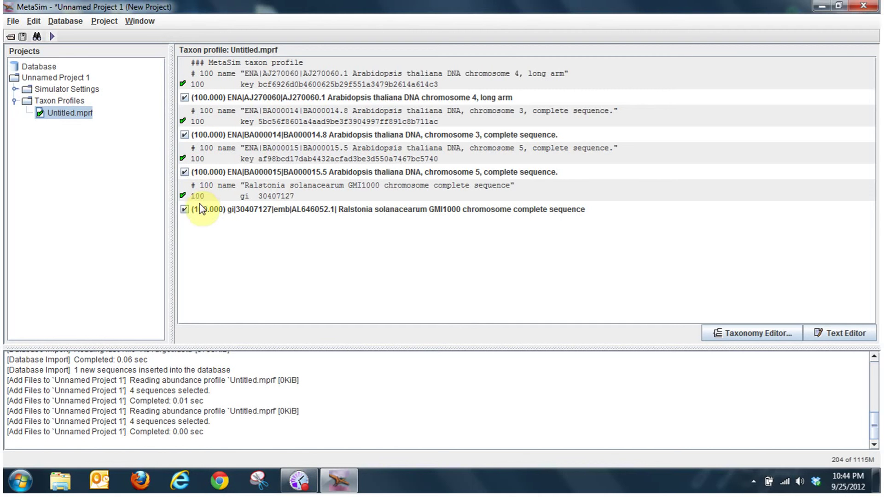
pyautogui.click(855, 336)
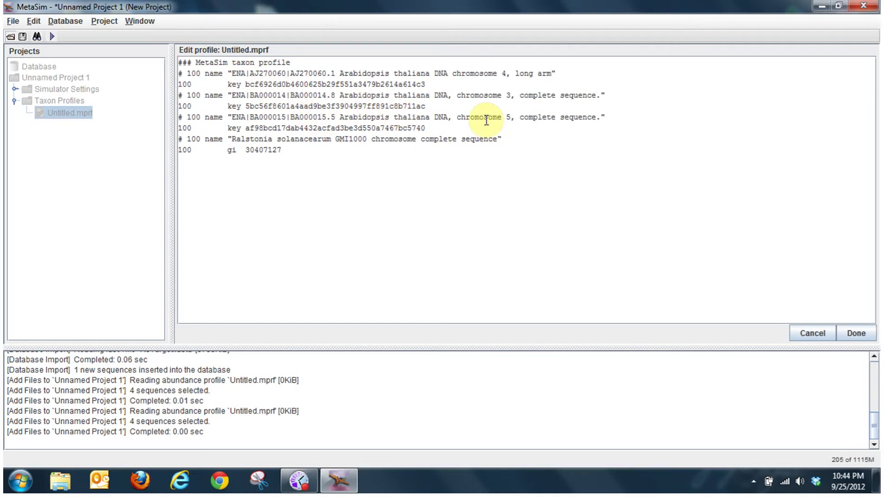
pyautogui.click(201, 140)
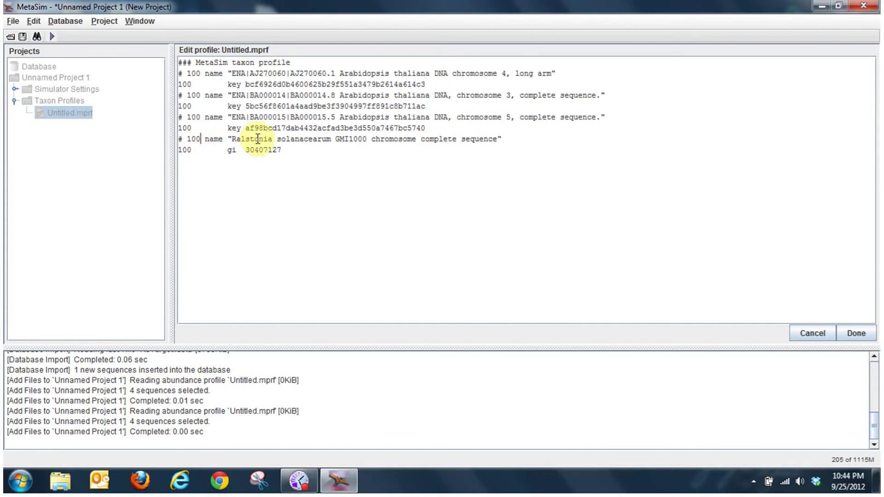
pyautogui.press('BackSpace')
pyautogui.press('BackSpace')
pyautogui.press('BackSpace')
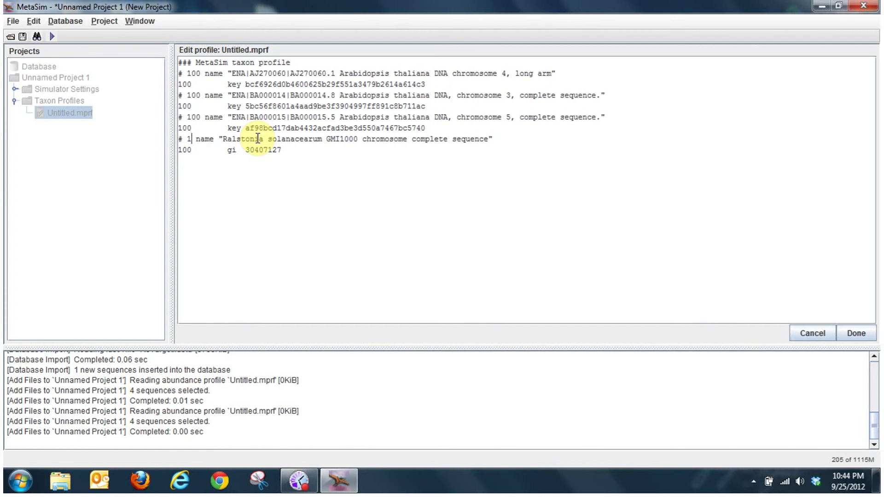
pyautogui.write('2000')
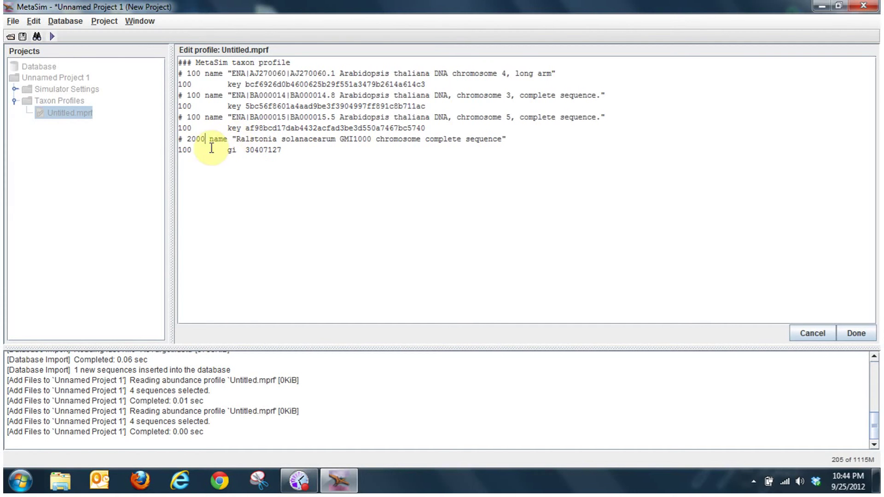
pyautogui.click(192, 150)
pyautogui.press('BackSpace')
pyautogui.press('BackSpace')
pyautogui.press('BackSpace')
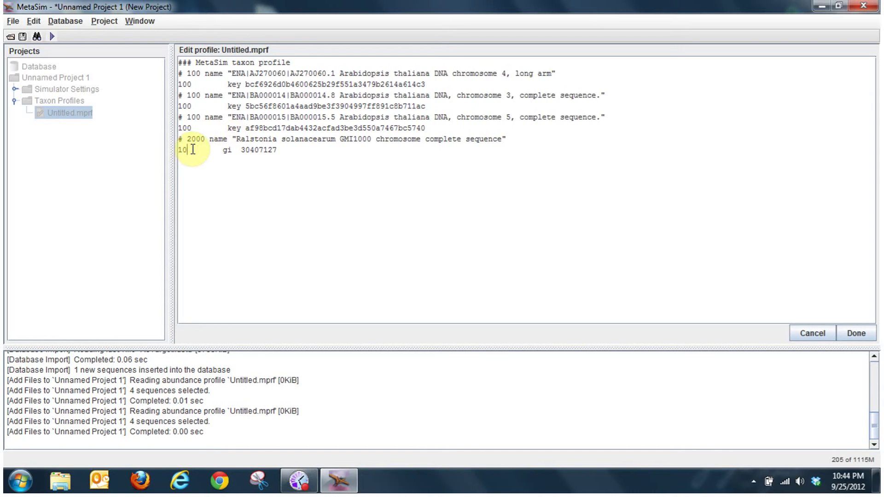
pyautogui.write('2000')
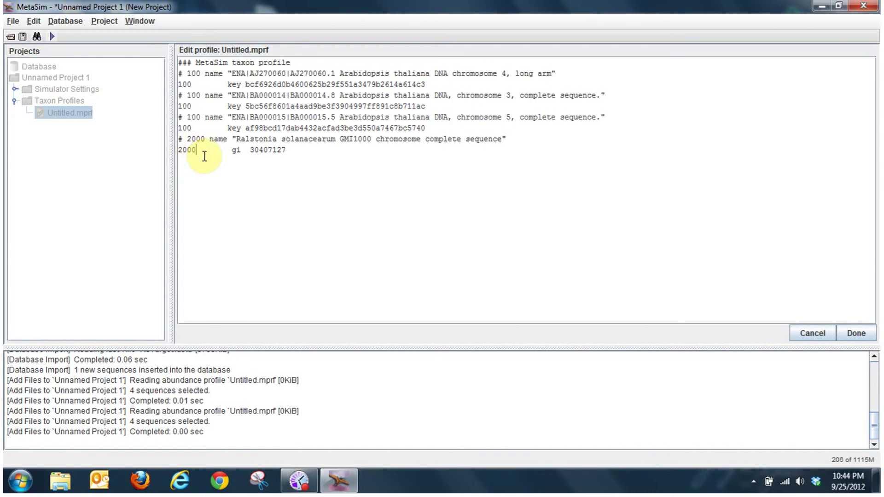
pyautogui.click(862, 334)
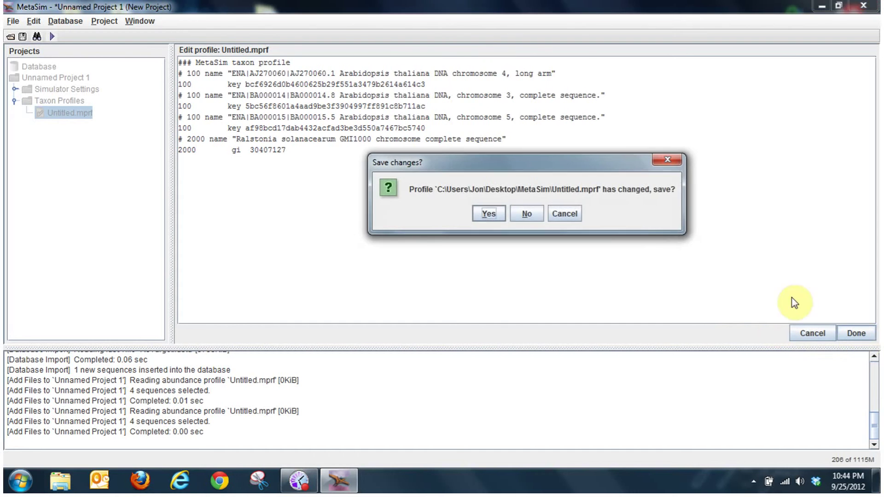
pyautogui.click(491, 211)
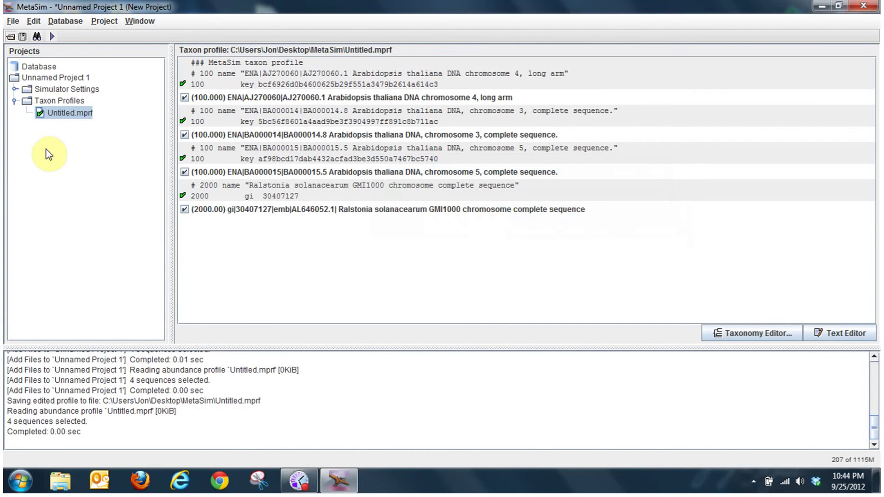
# Edit the 454 preset and confirm 10,000 reads, 196 flow cycles and compressed FASTA output.
pyautogui.click(18, 90)
pyautogui.click(54, 101)
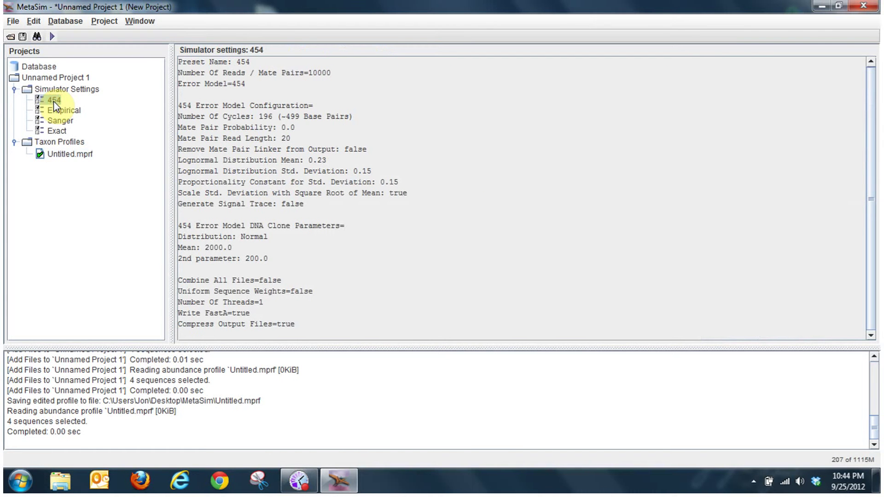
pyautogui.rightClick(54, 101)
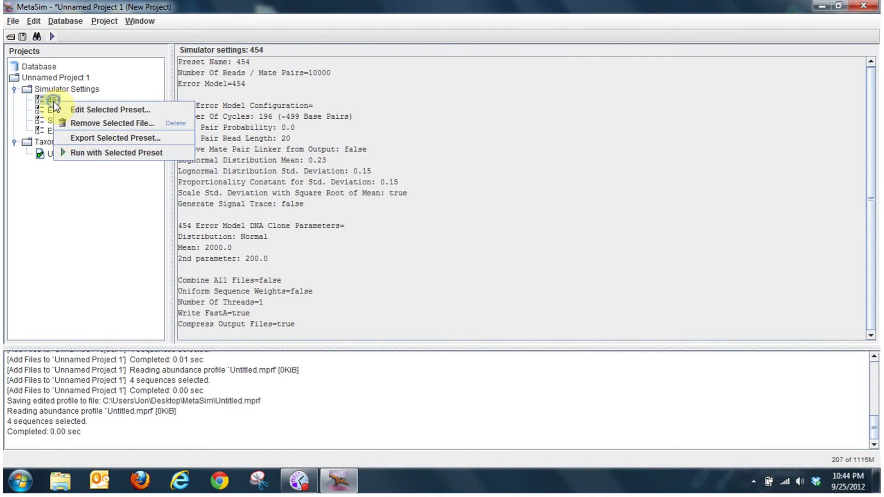
pyautogui.click(107, 110)
pyautogui.doubleClick(230, 211)
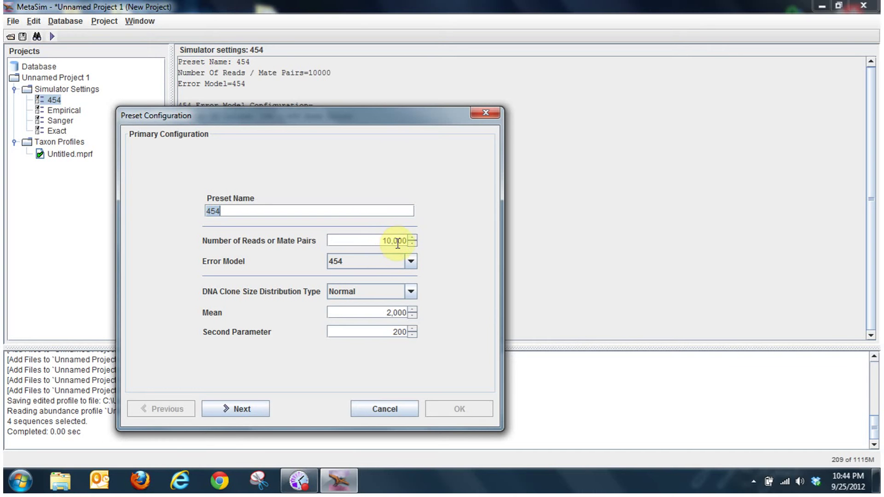
pyautogui.click(245, 409)
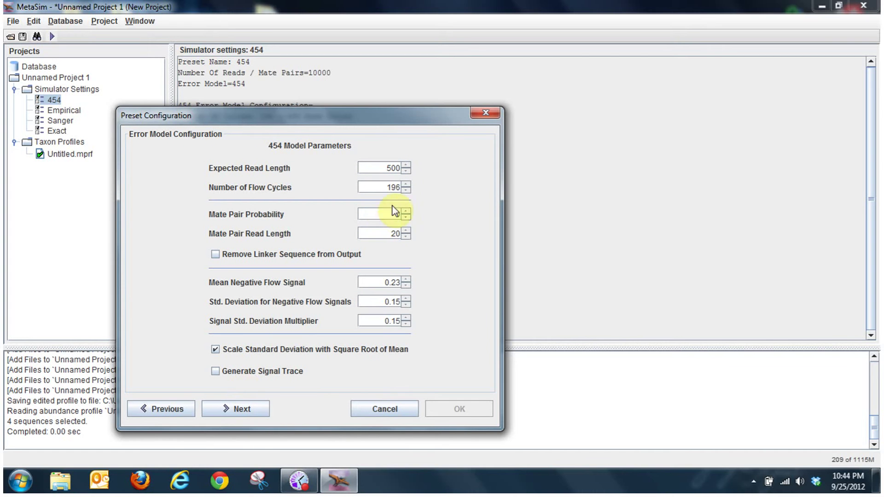
pyautogui.click(249, 413)
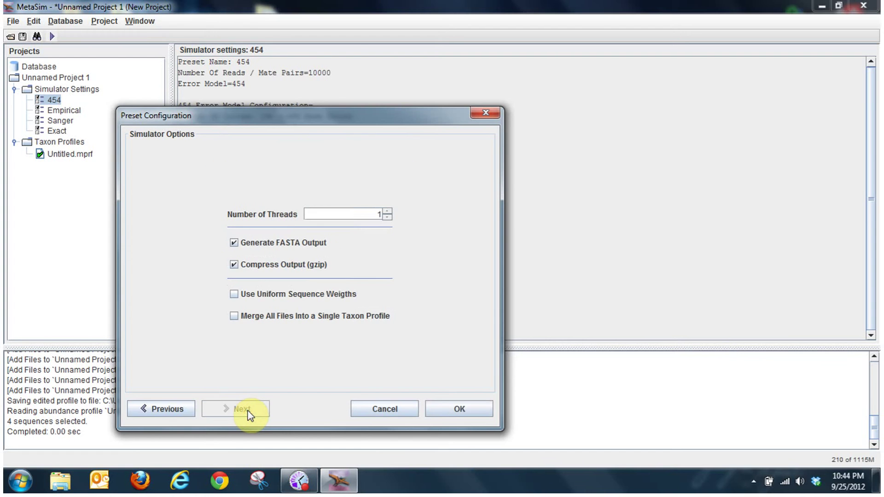
pyautogui.click(466, 414)
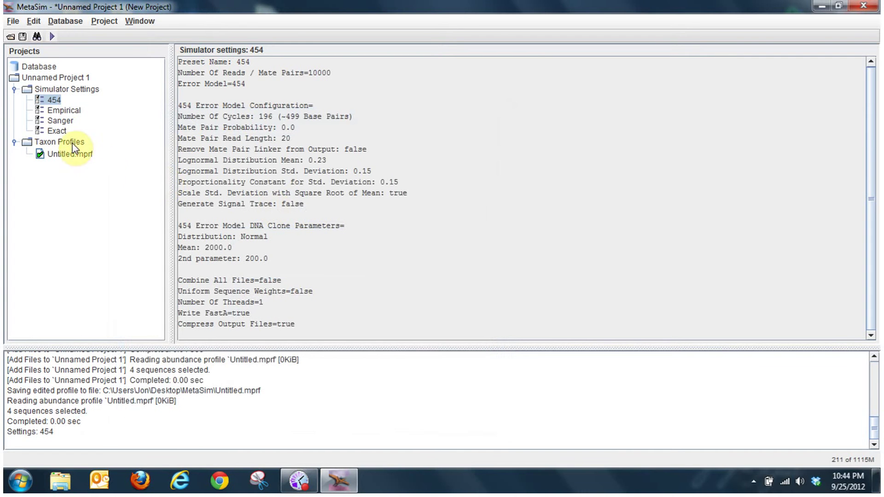
# Run the 454 preset, saving the project as ArabRalstonia, and start the read simulation.
pyautogui.rightClick(50, 100)
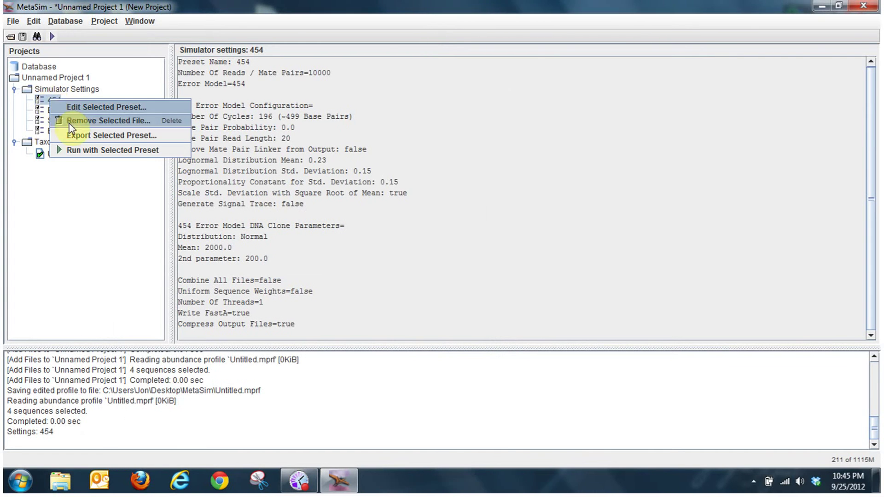
pyautogui.click(94, 155)
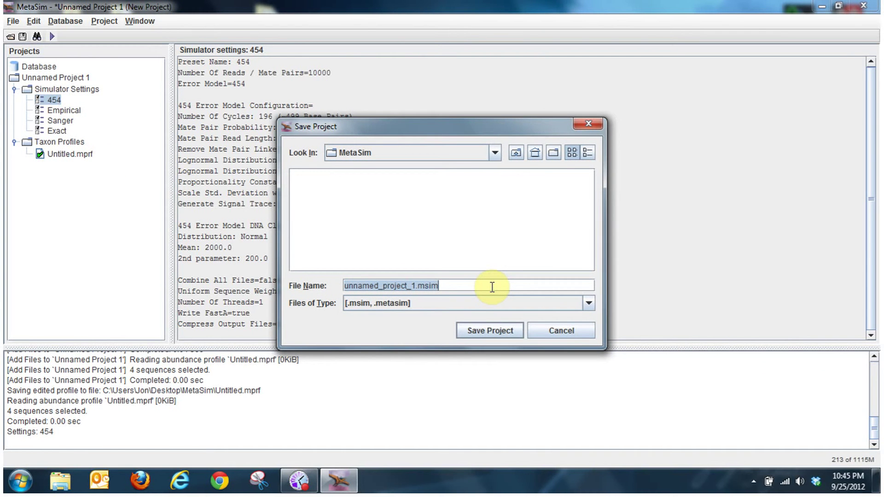
pyautogui.write('ArabRalstonia')
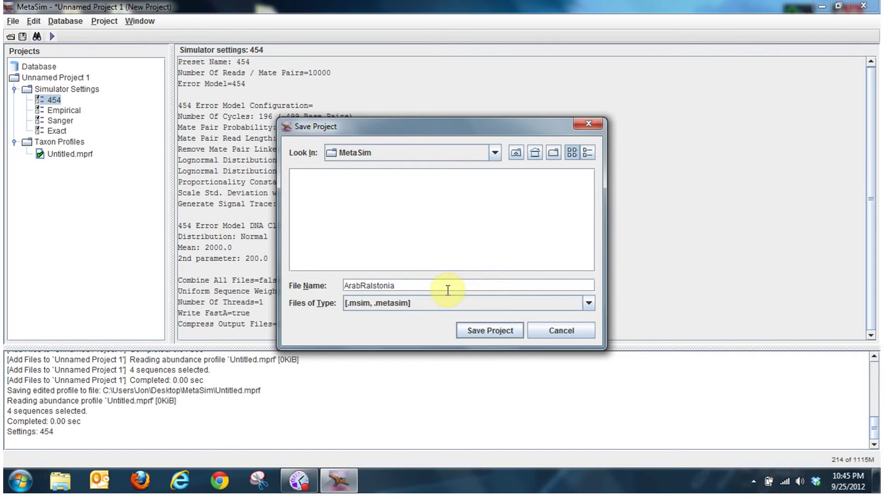
pyautogui.click(498, 328)
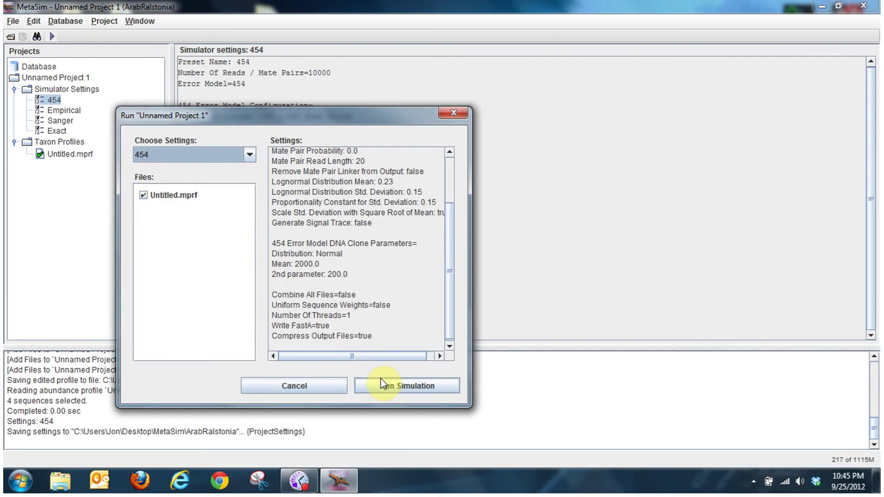
pyautogui.click(389, 386)
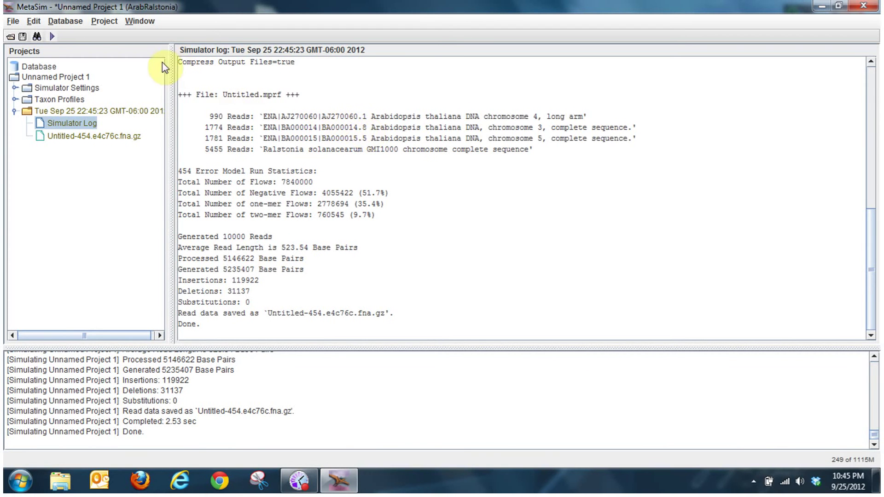
# Browse the reads in Untitled-454.e4c76c.fna.gz, return to the Simulator Log, and minimize MetaSim.
pyautogui.click(89, 137)
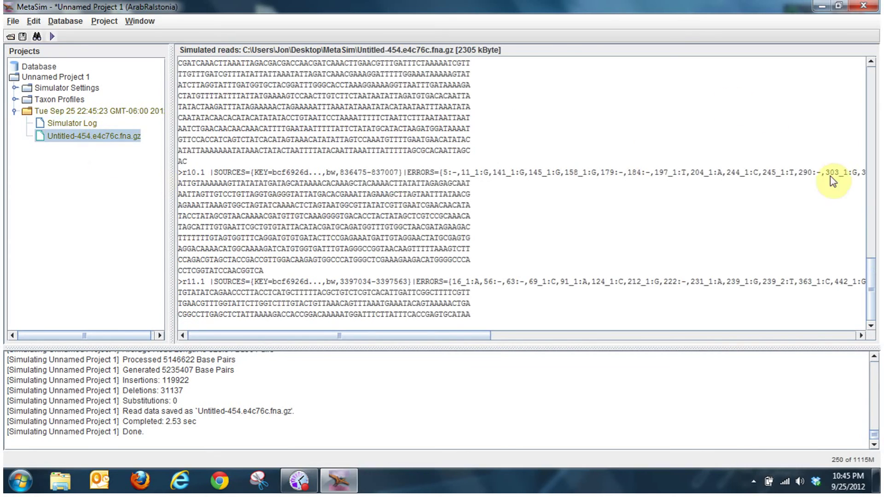
pyautogui.moveTo(871, 283); pyautogui.dragTo(869, 303)
pyautogui.click(71, 124)
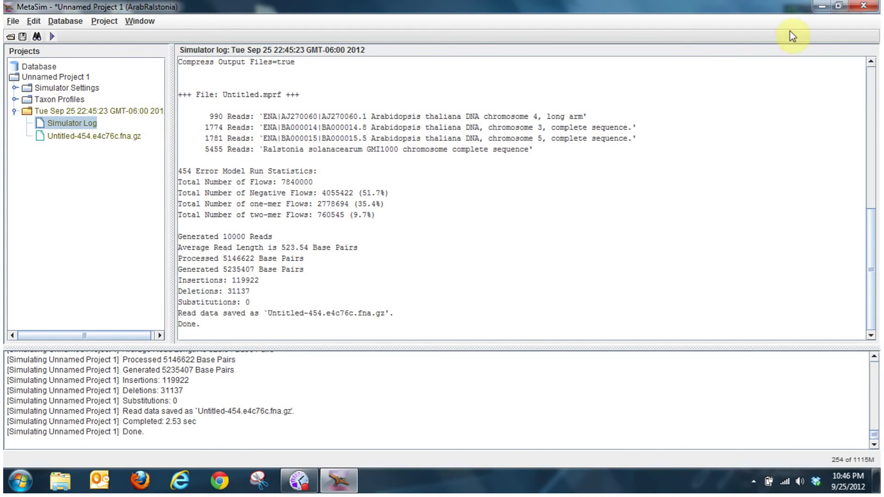
pyautogui.click(822, 5)
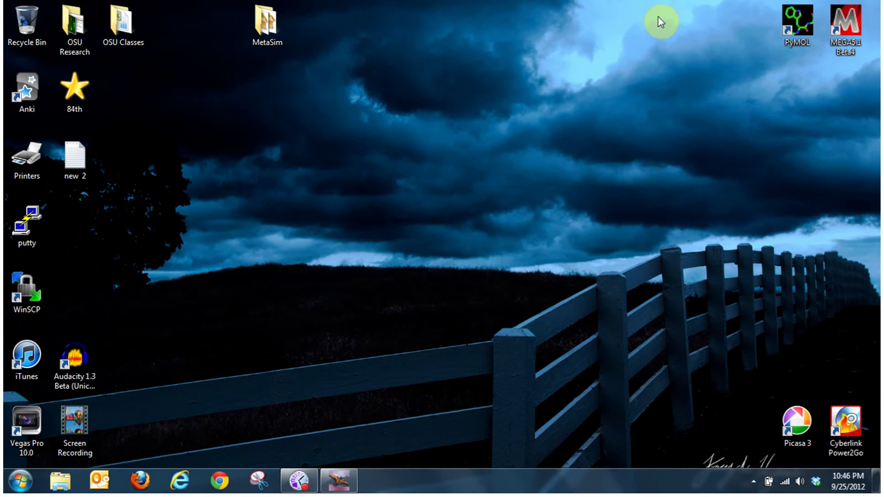
# Extract Untitled-454.e4c76c.fna.gz in the MetaSim folder with PeaZip's Extract here, then open the .fna.
pyautogui.moveTo(269, 26); pyautogui.dragTo(383, 208)
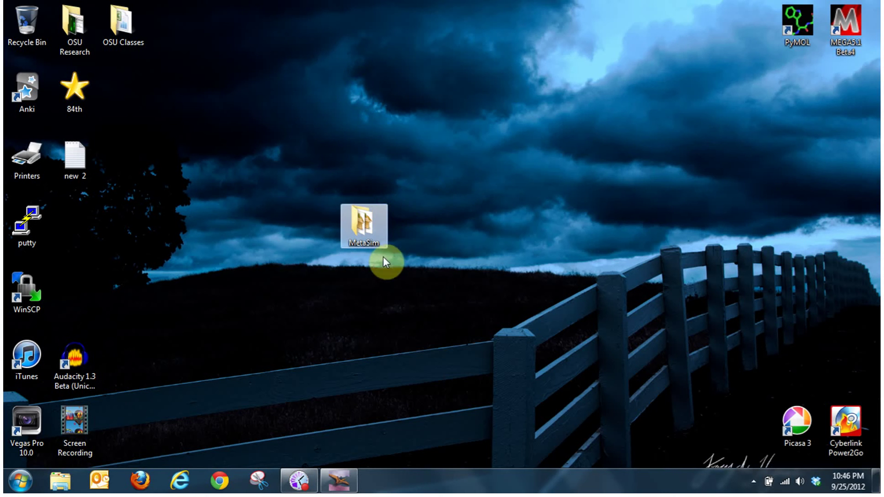
pyautogui.doubleClick(372, 230)
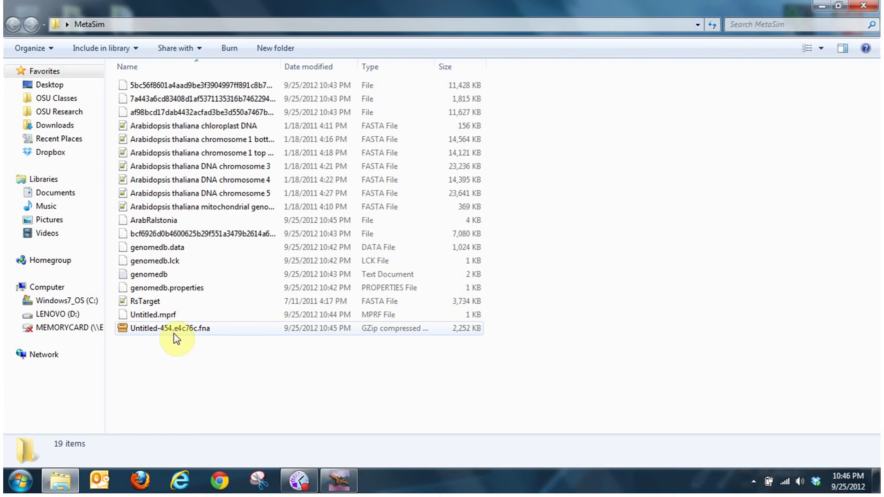
pyautogui.click(151, 328)
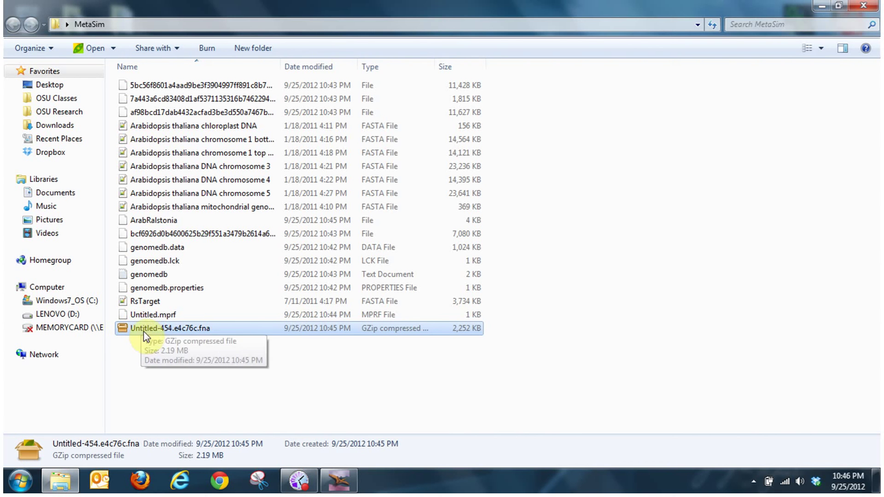
pyautogui.rightClick(170, 334)
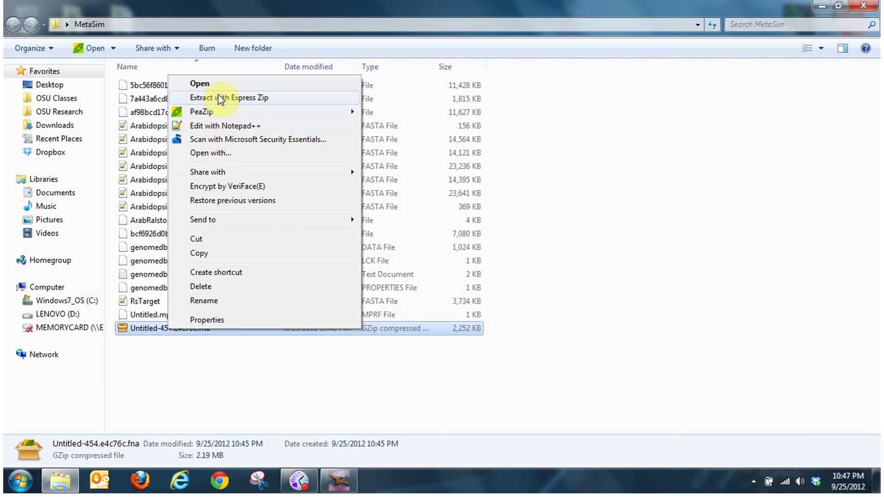
pyautogui.moveTo(310, 113)
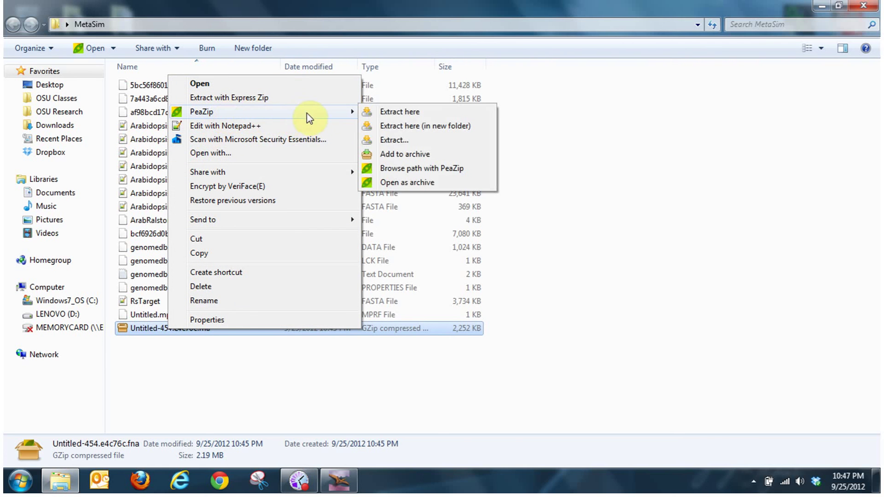
pyautogui.click(401, 111)
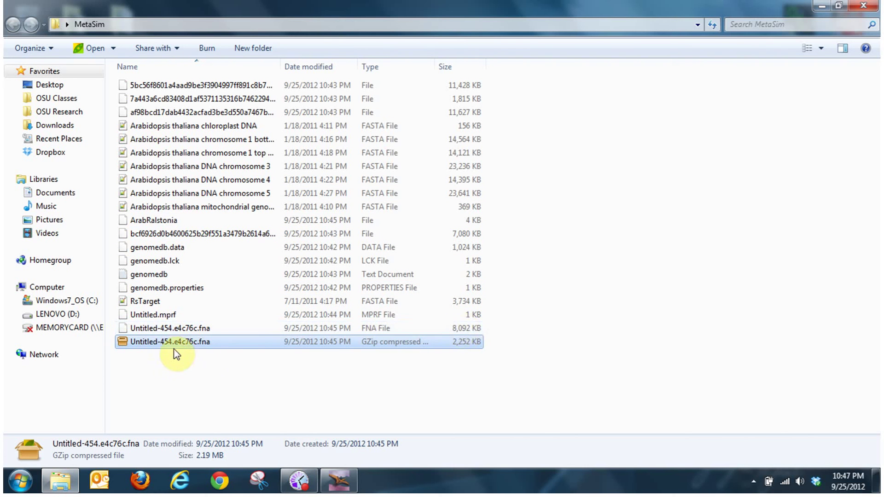
pyautogui.doubleClick(153, 330)
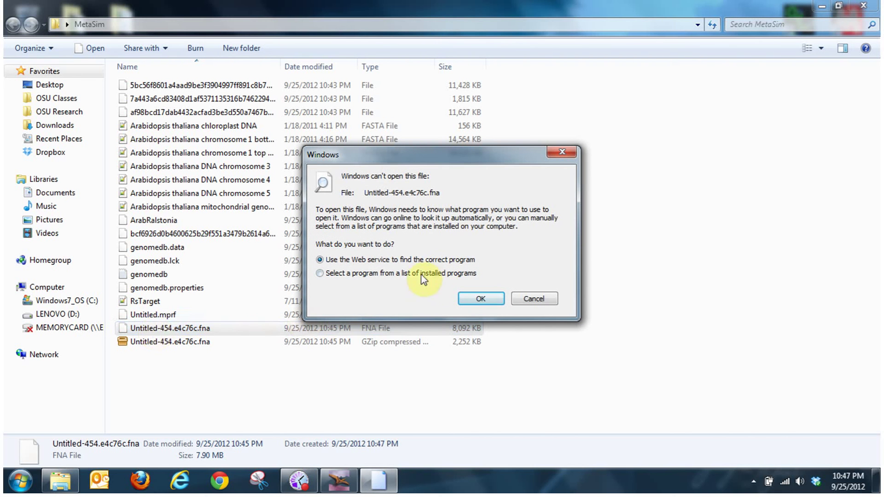
# Pick Notepad++ from the program list to open Untitled-454.e4c76c.fna.
pyautogui.click(361, 275)
pyautogui.click(472, 299)
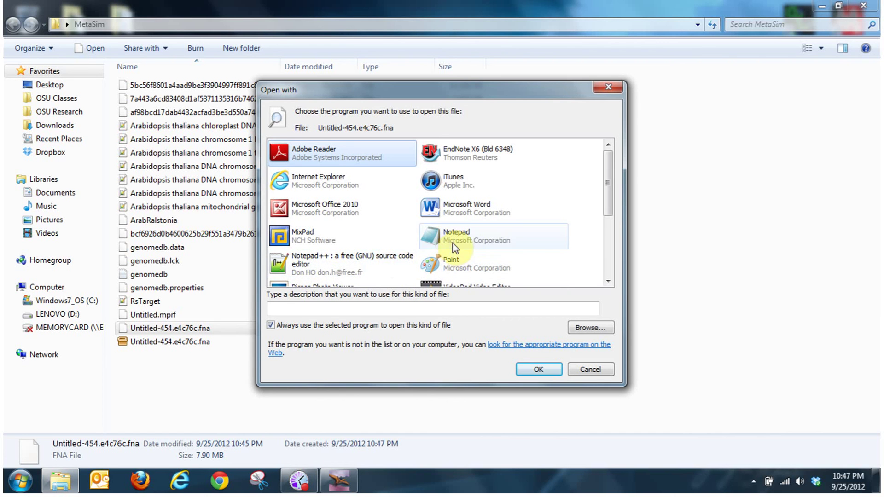
pyautogui.click(295, 274)
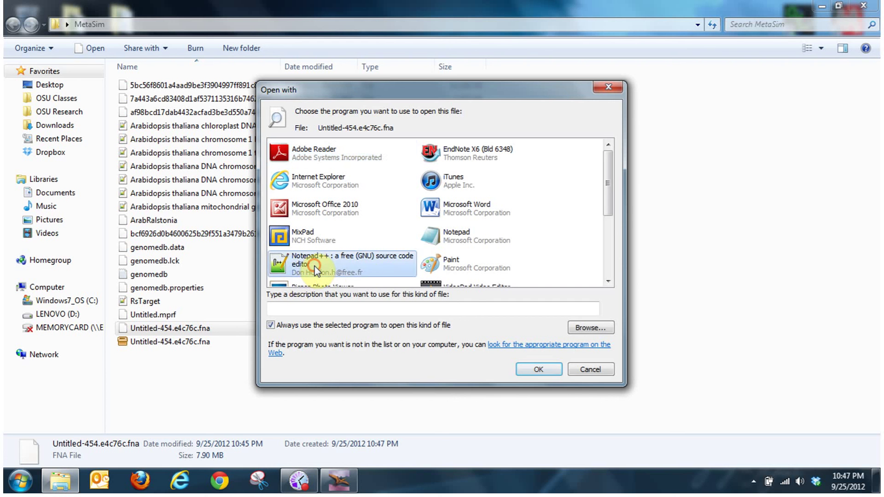
pyautogui.click(537, 369)
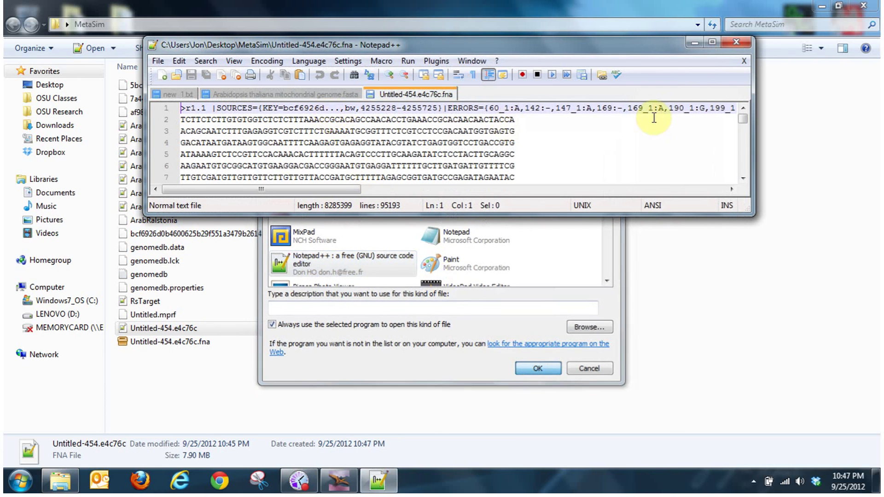
# Maximize Notepad++ and scroll down through the 95193 lines of simulated reads.
pyautogui.click(712, 42)
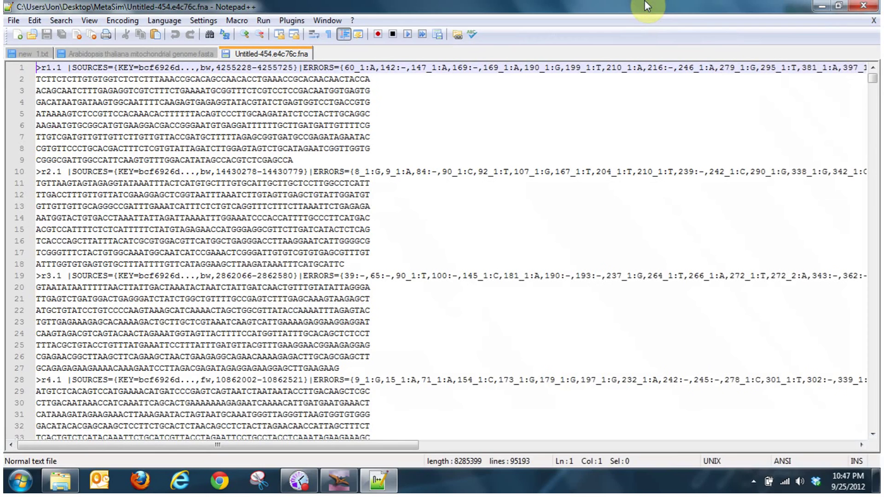
pyautogui.moveTo(872, 78); pyautogui.dragTo(808, 181)
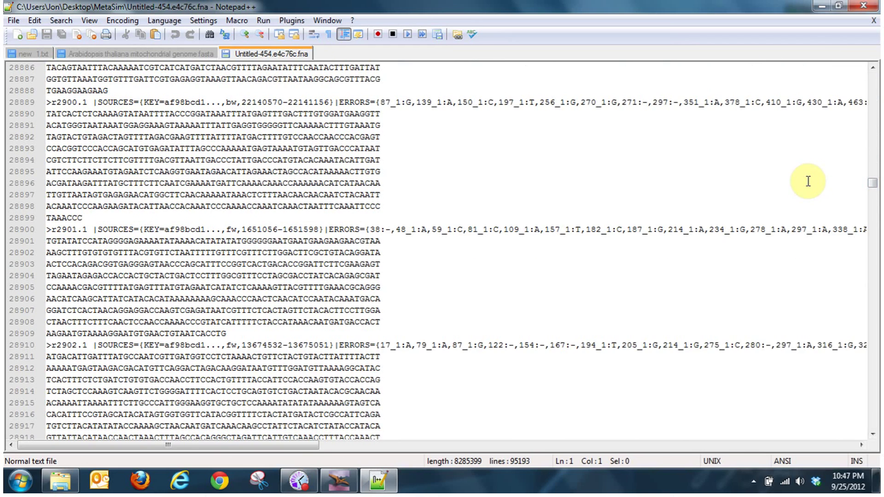